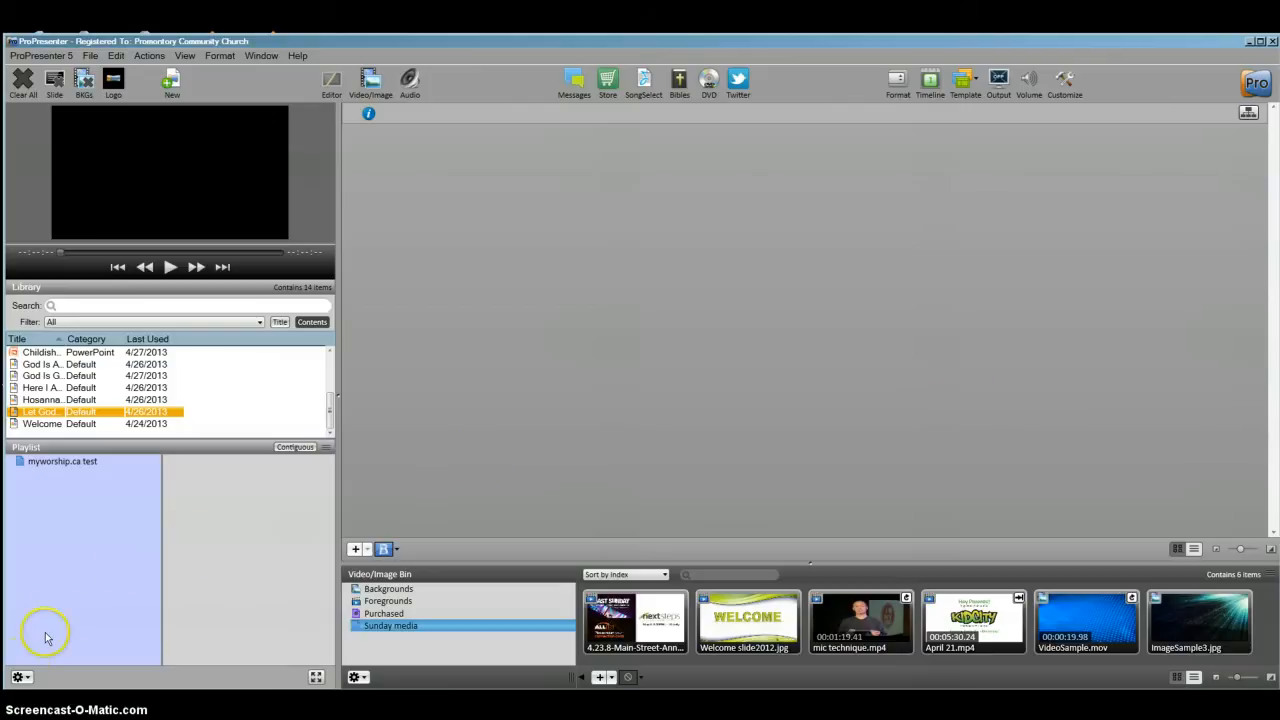
- Create a playlist named "April 28" and add the library song God Is Able to it
click(18, 677)
click(58, 624)
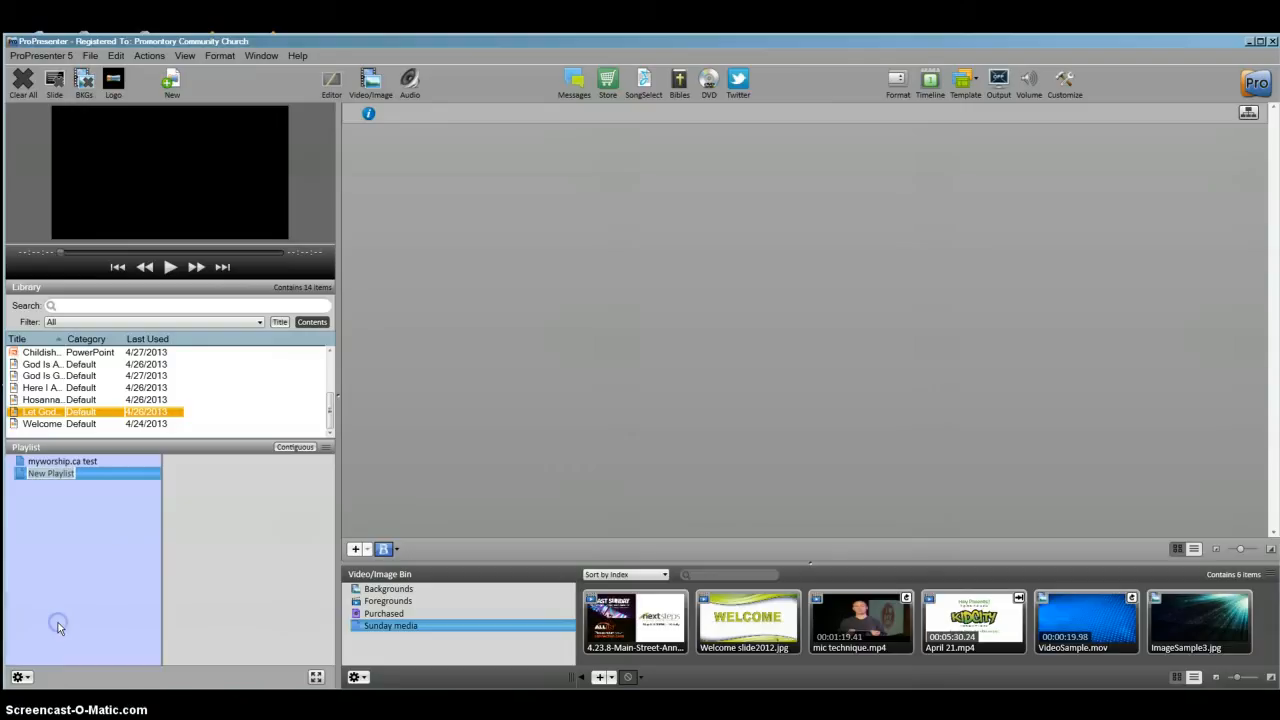
text(April 28)
key(Return)
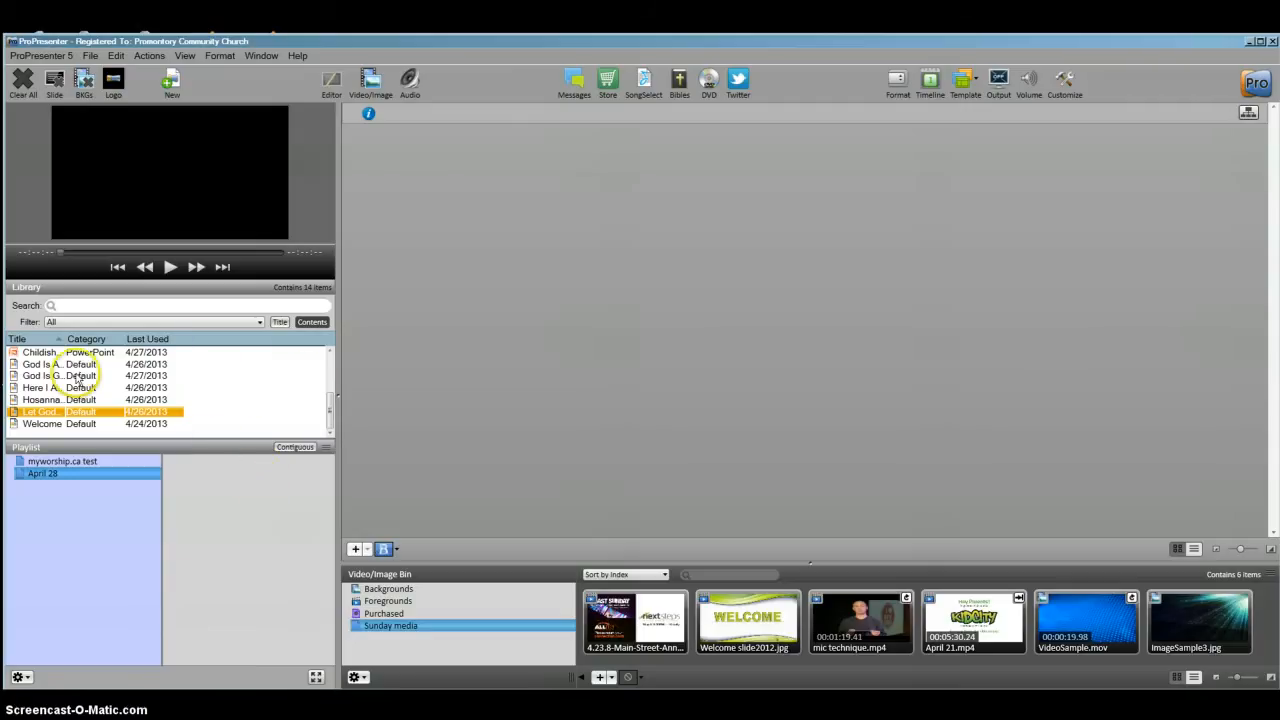
click(46, 364)
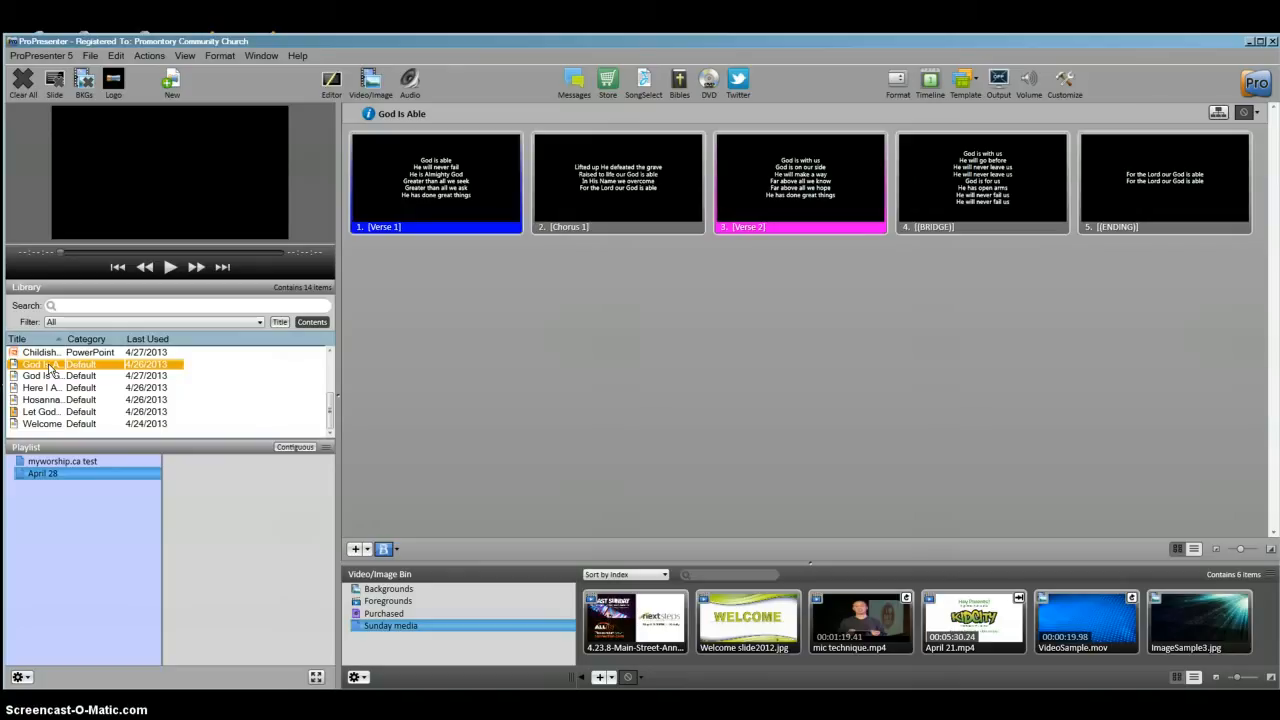
drag(48, 366, 215, 487)
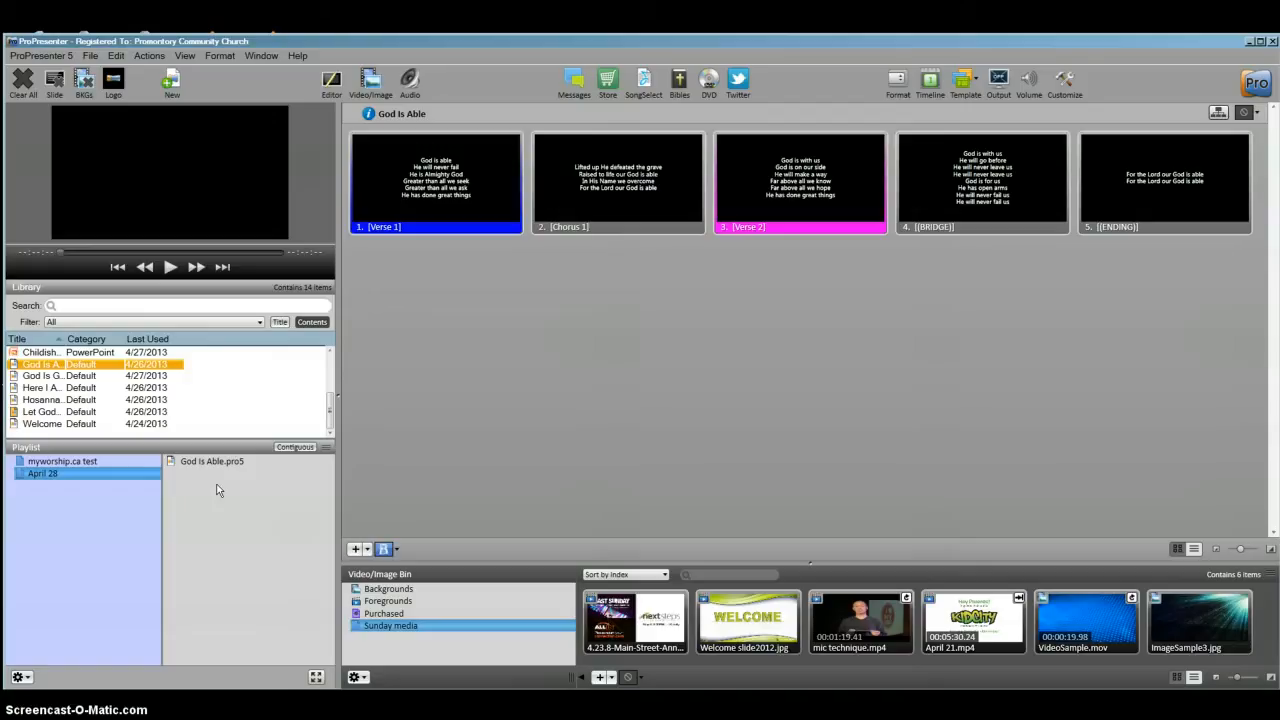
- Search the library for "how great is our god", and clear the search
drag(328, 405, 333, 455)
click(75, 305)
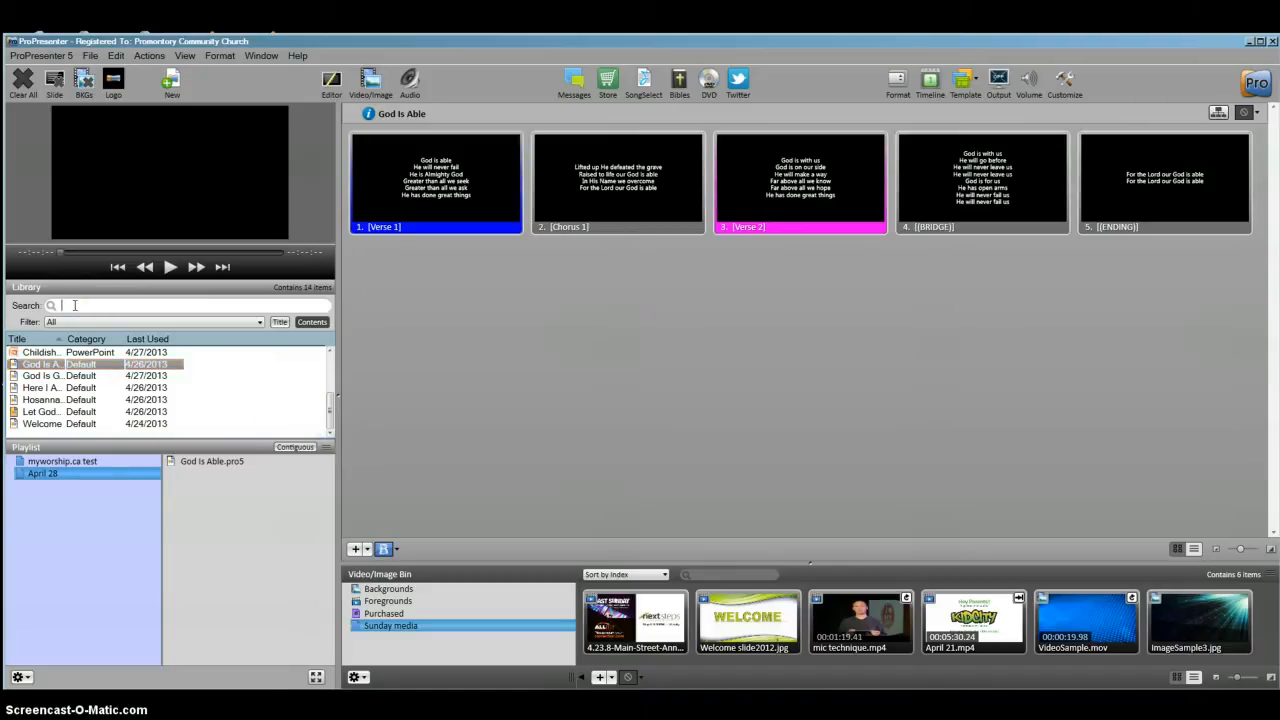
text(how)
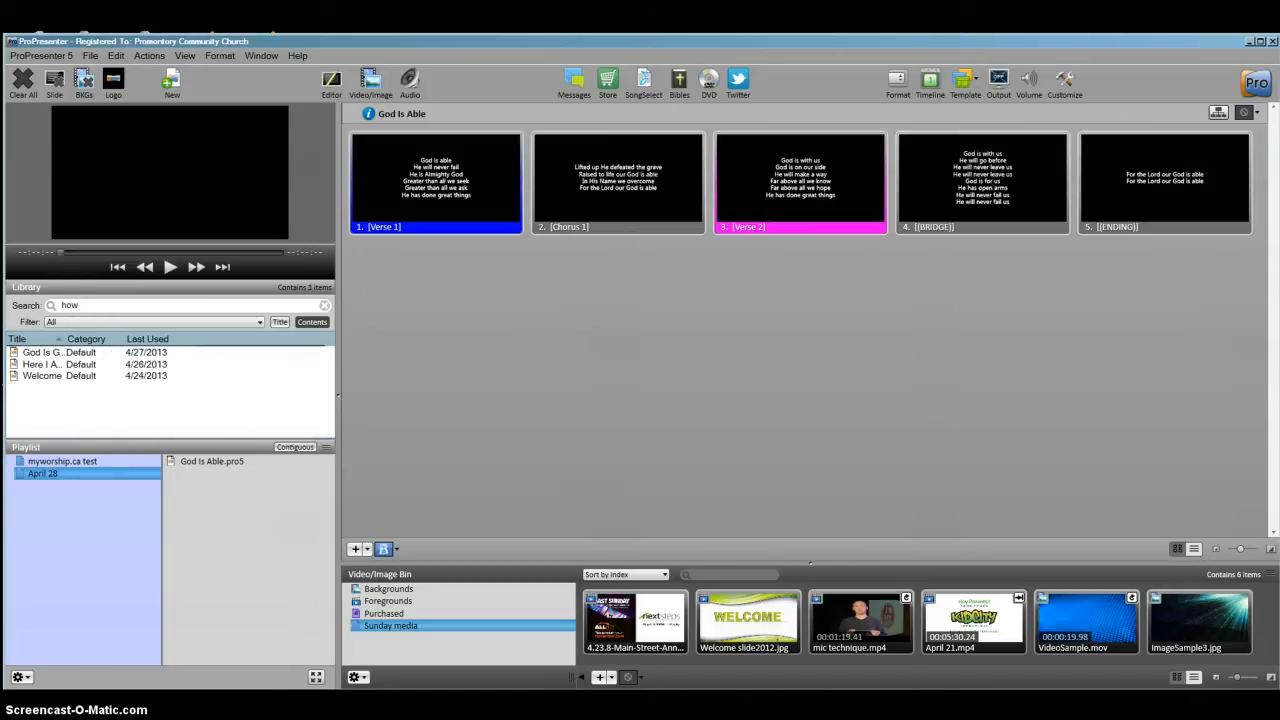
text( great is our god)
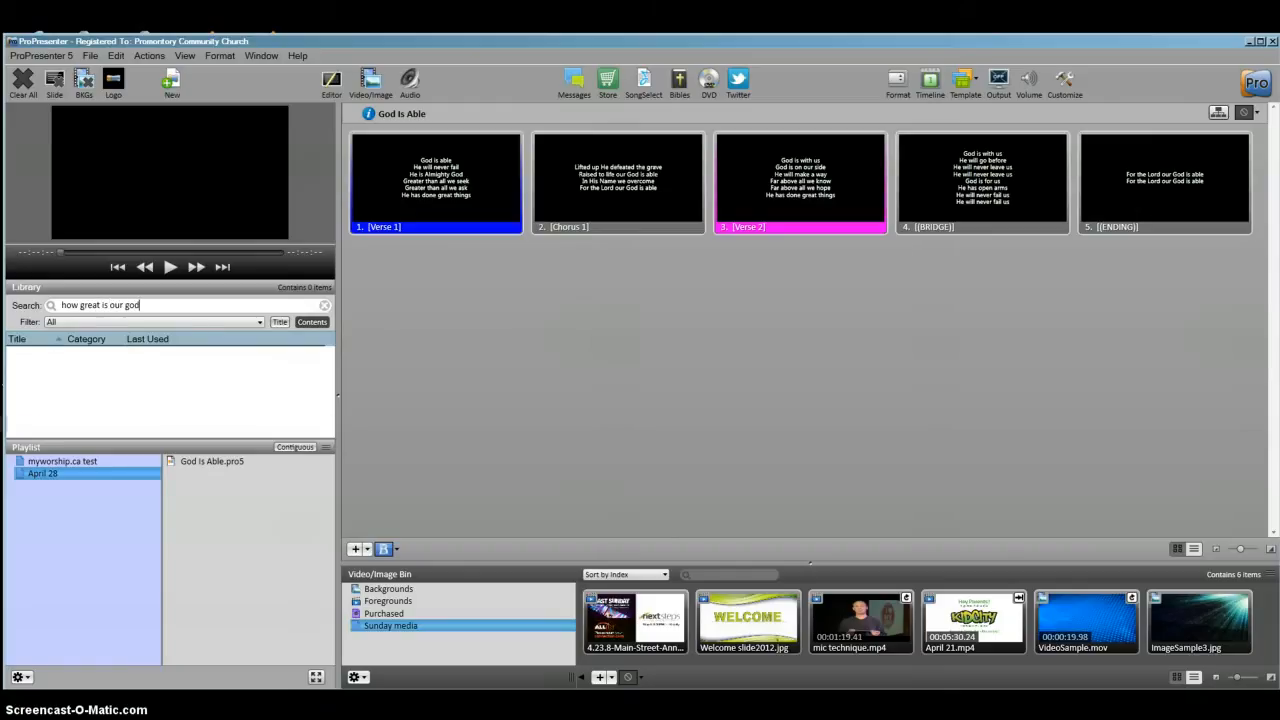
click(324, 306)
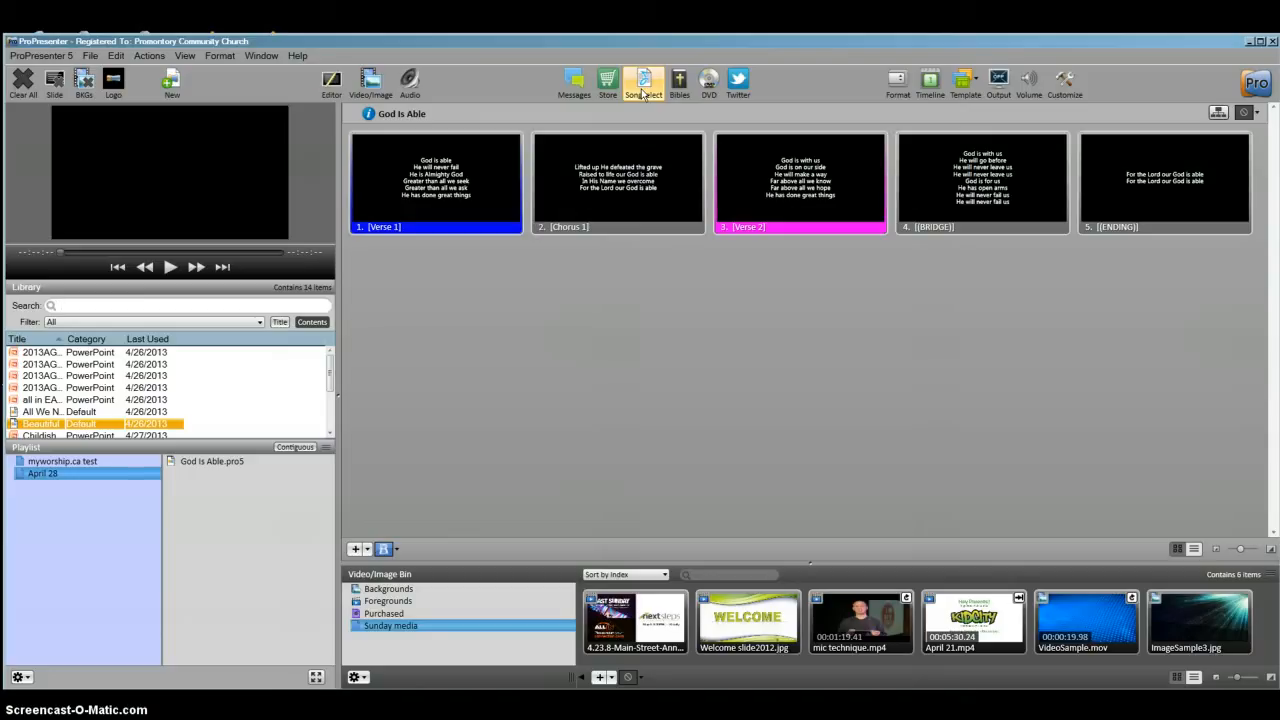
- Search SongSelect for "how great is our god"
click(645, 92)
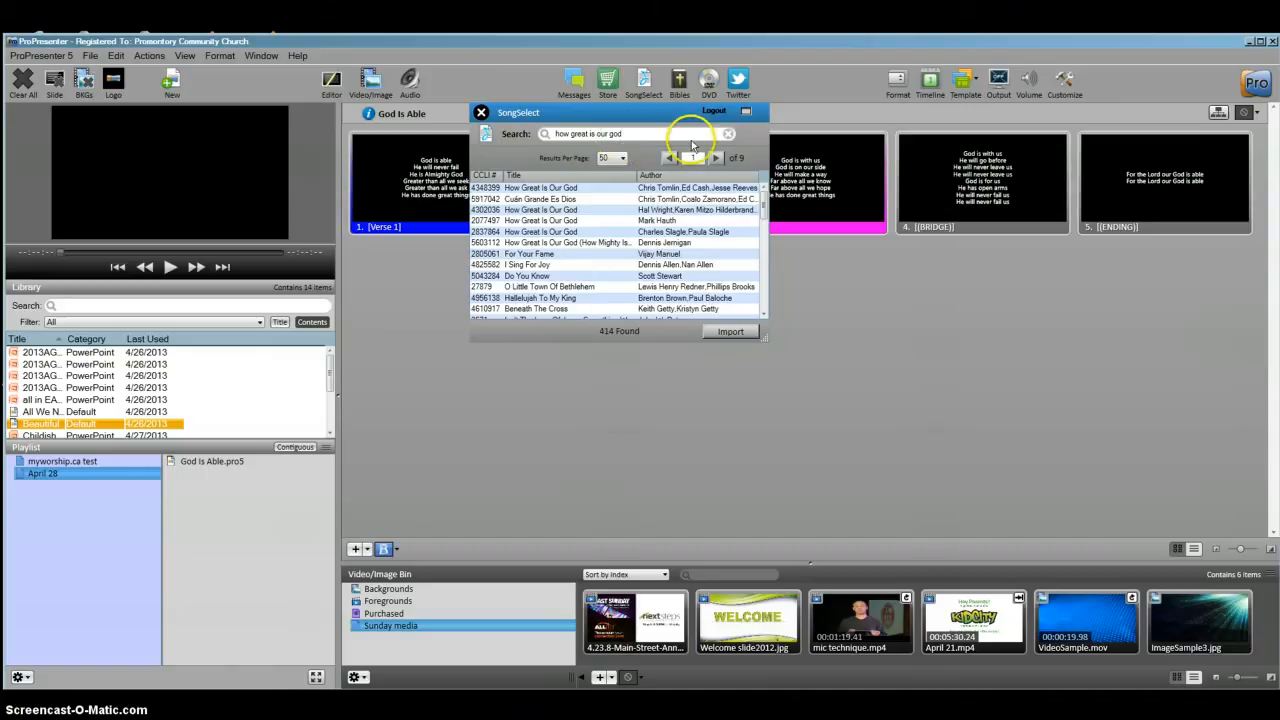
click(723, 135)
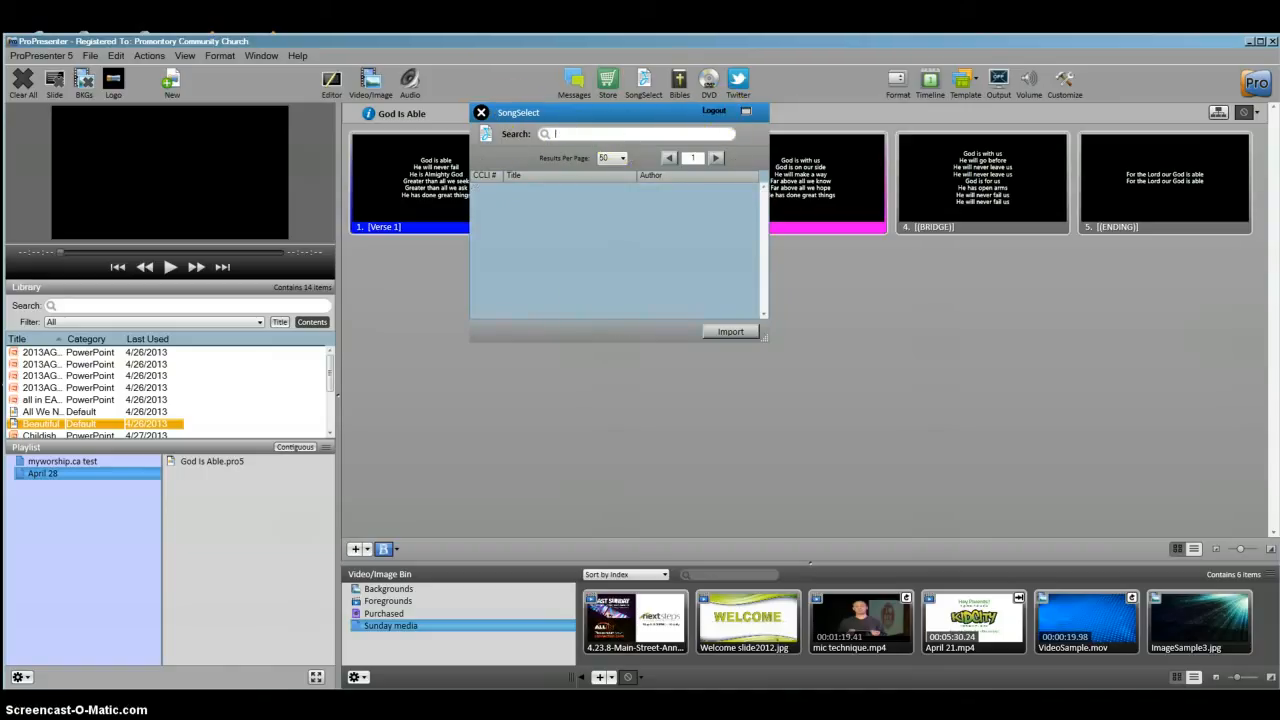
text(how great is our god)
key(BackSpace)
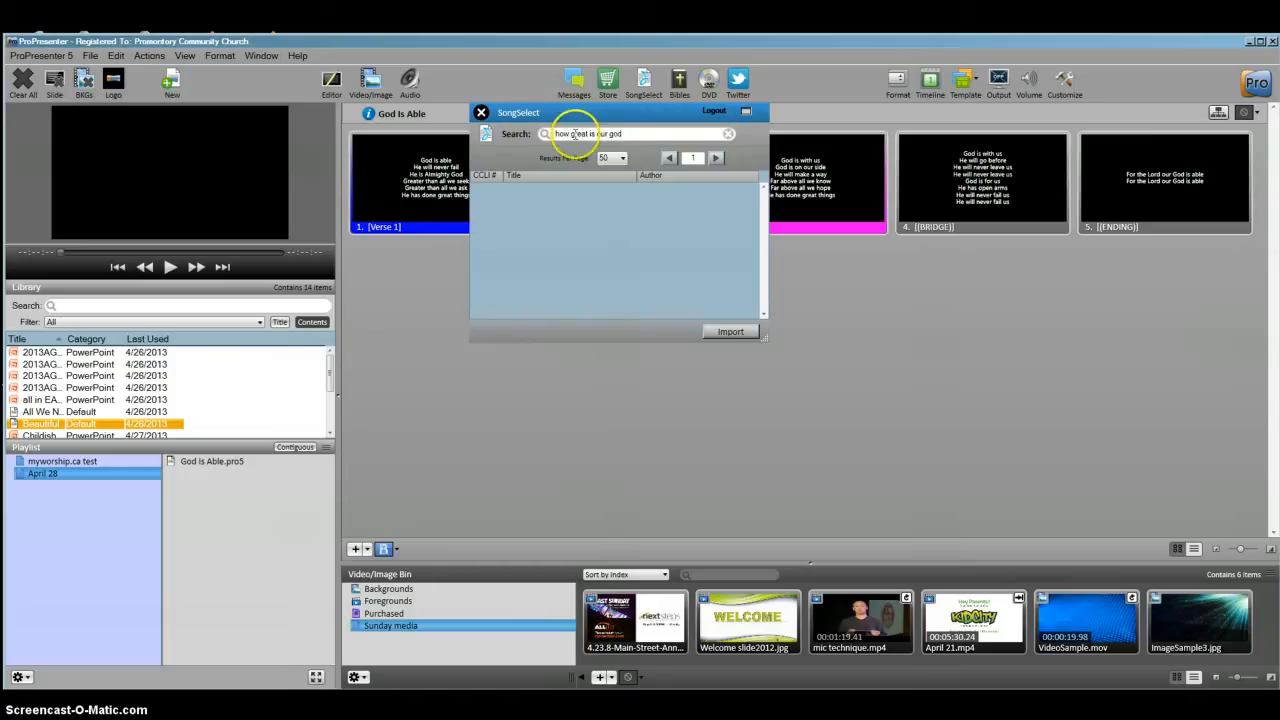
key(Return)
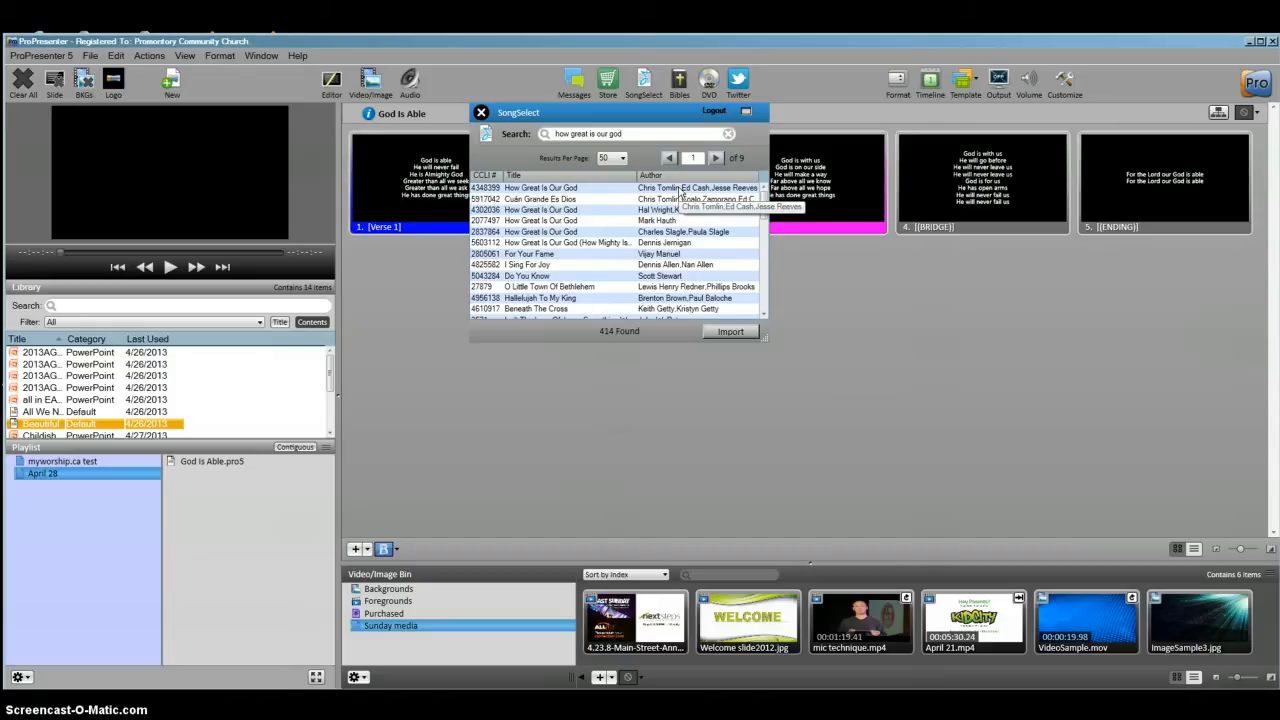
- Choose Chris Tomlin's How Great Is Our God for import, with slides delimited by Paragraph Break
click(530, 192)
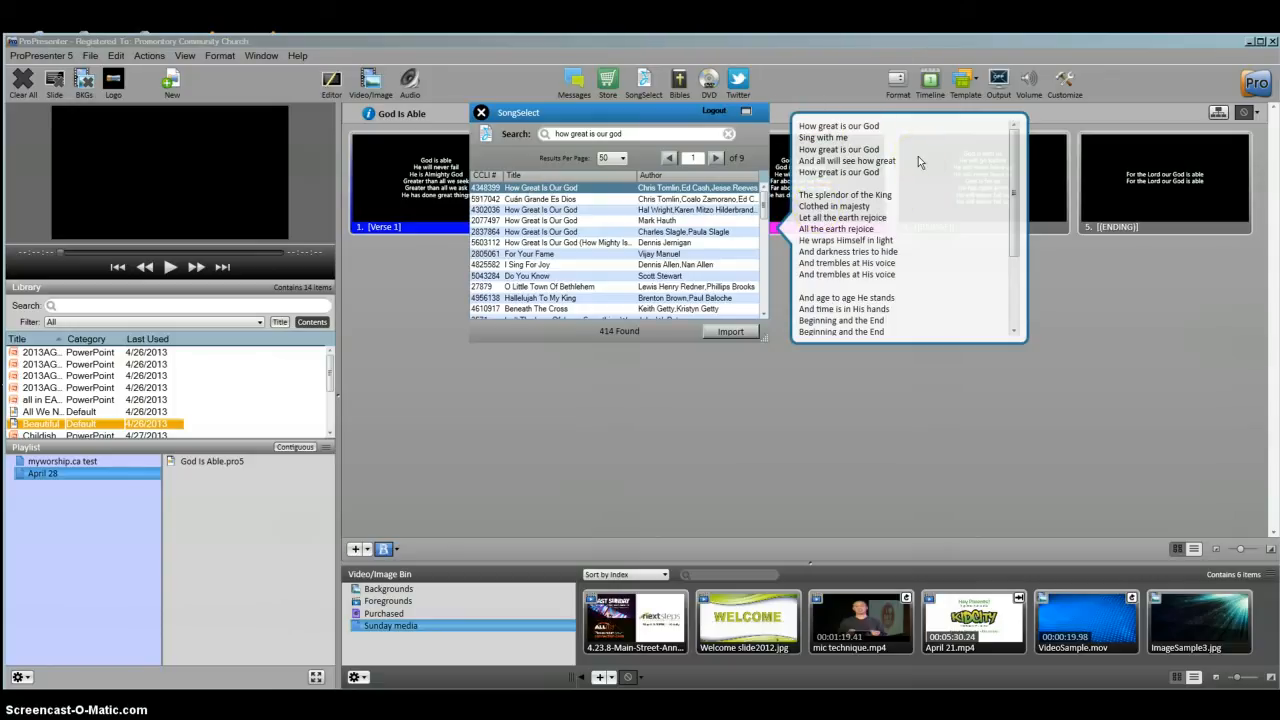
click(745, 331)
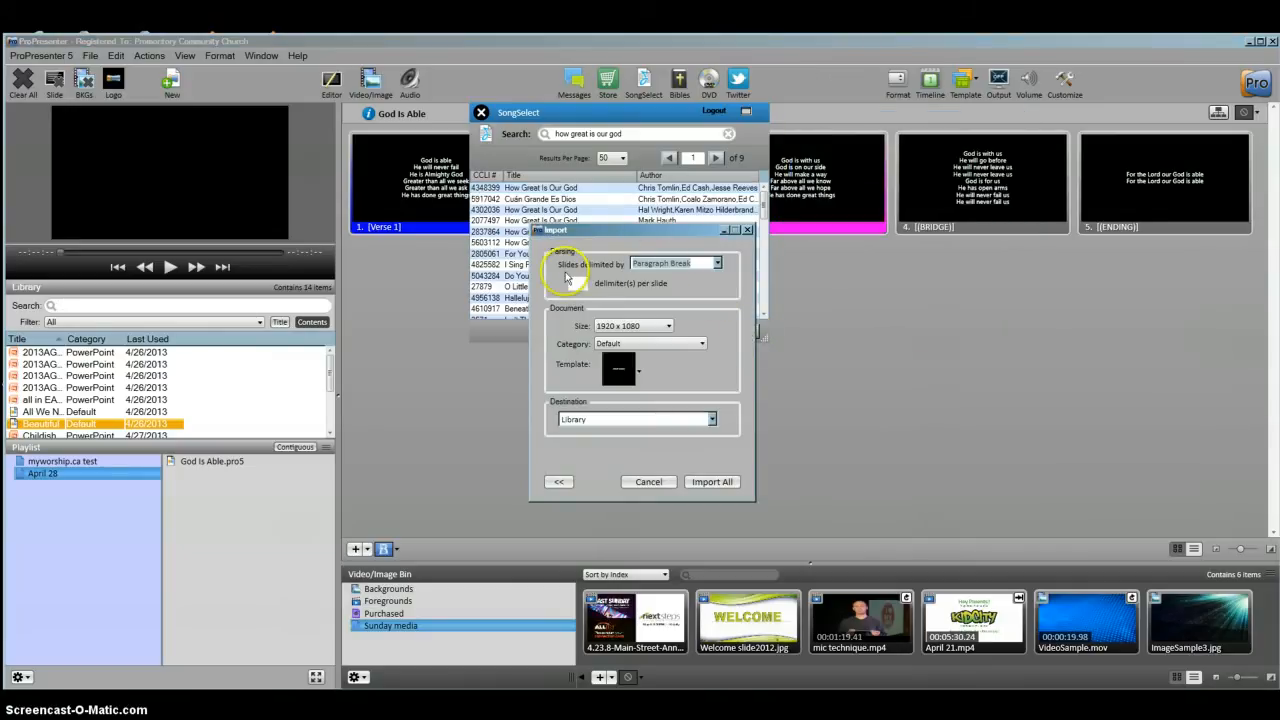
click(717, 264)
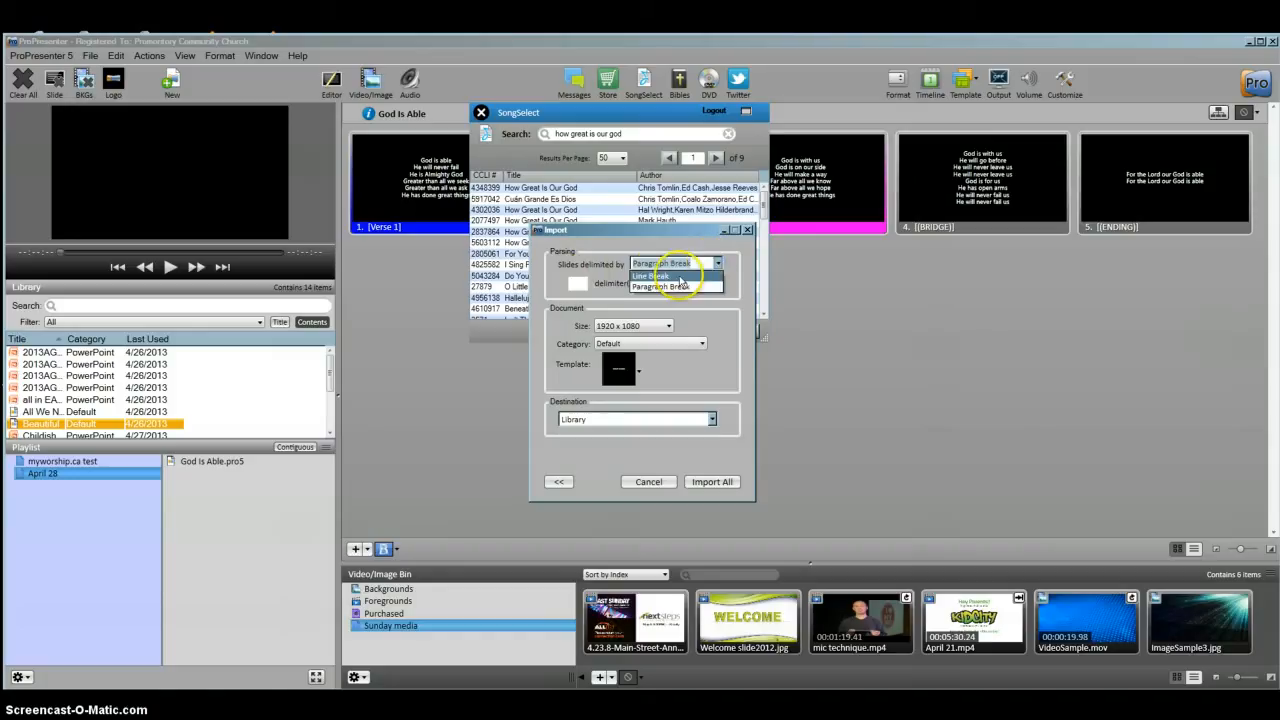
click(652, 275)
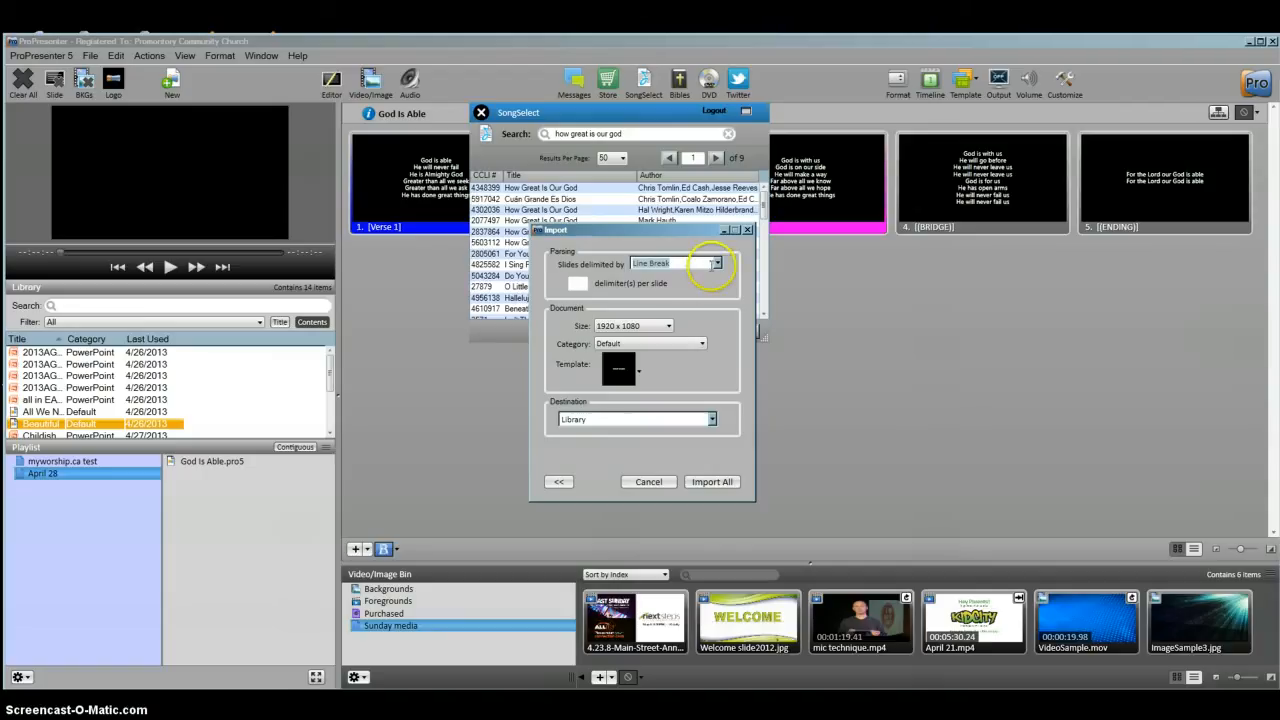
click(717, 264)
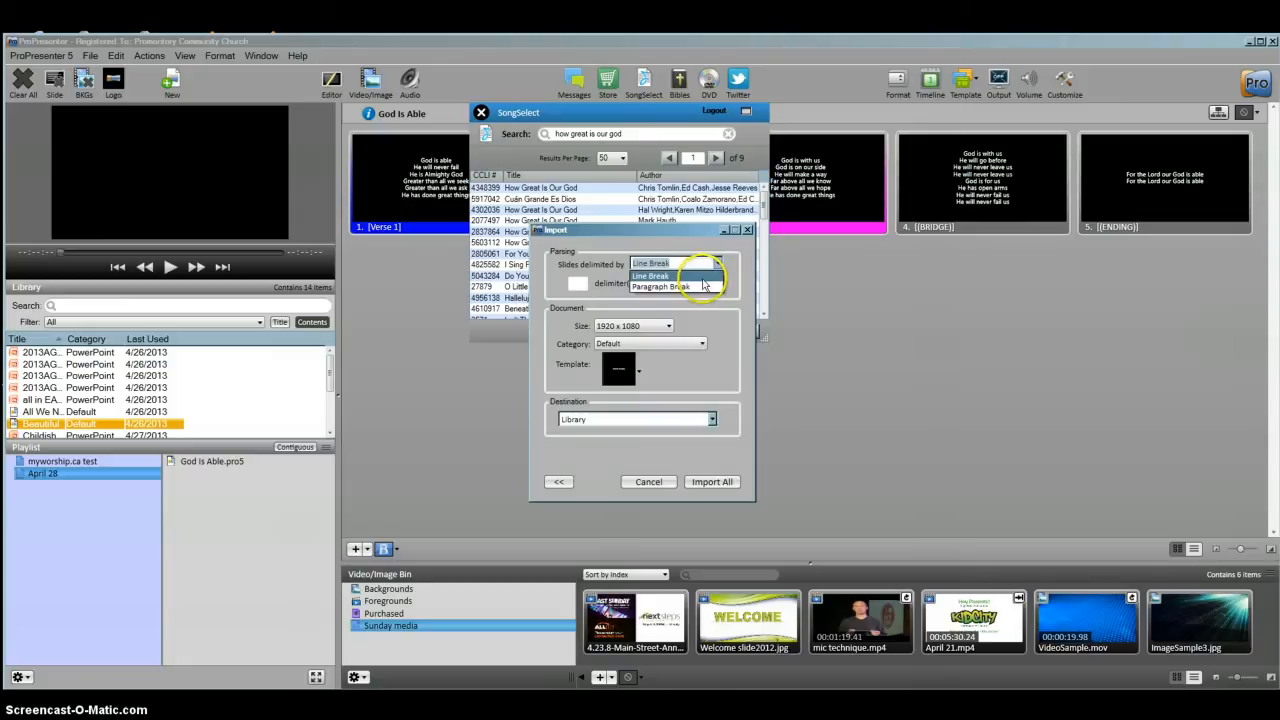
click(704, 287)
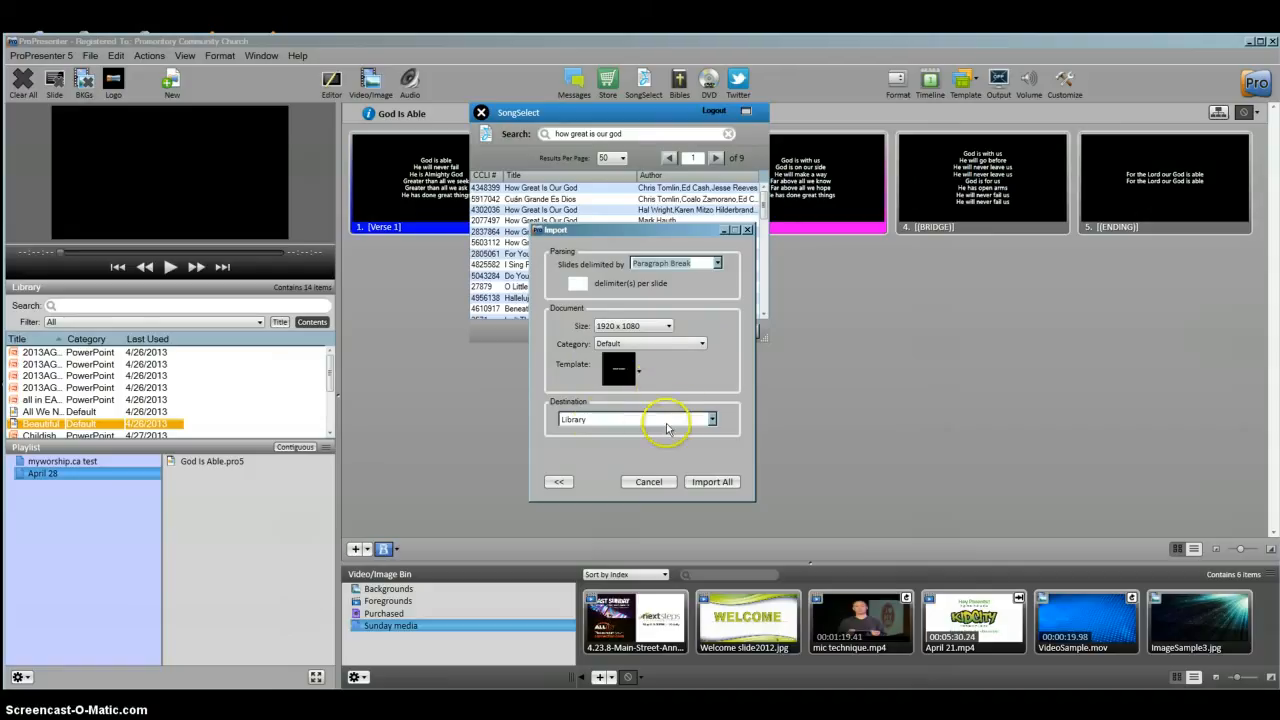
- Import the song with Library as the destination
click(713, 420)
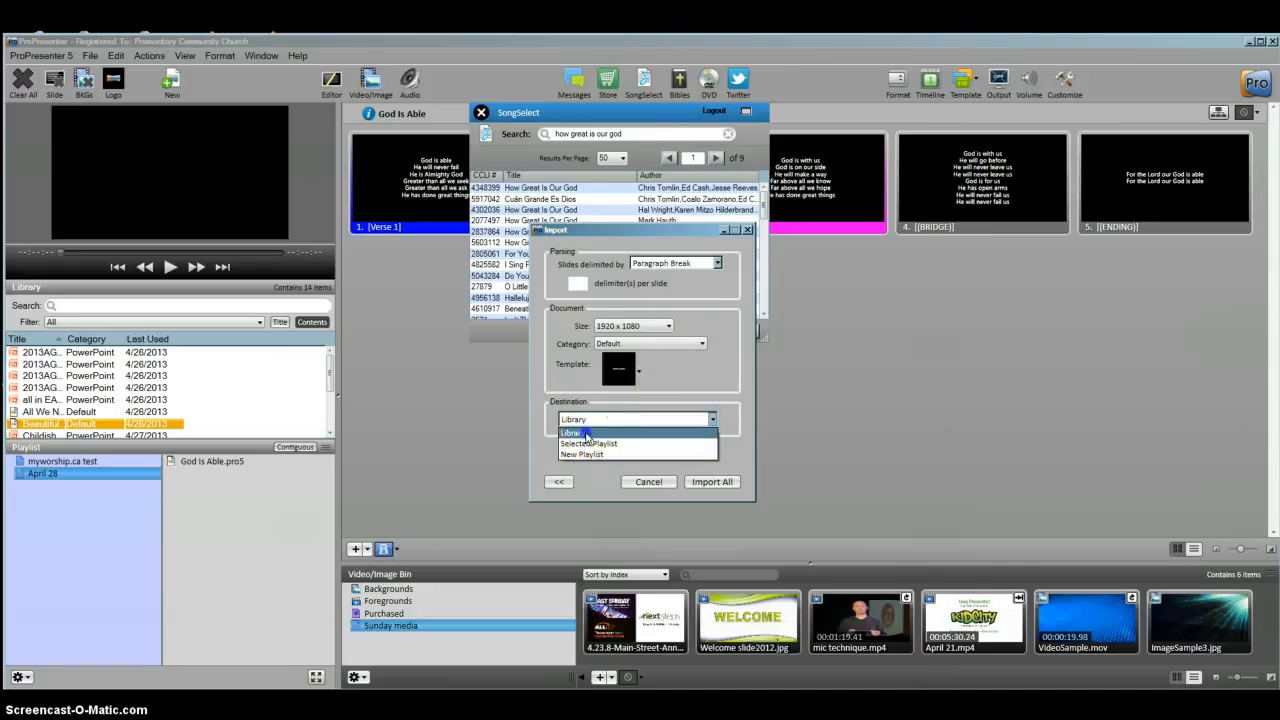
click(580, 432)
click(712, 420)
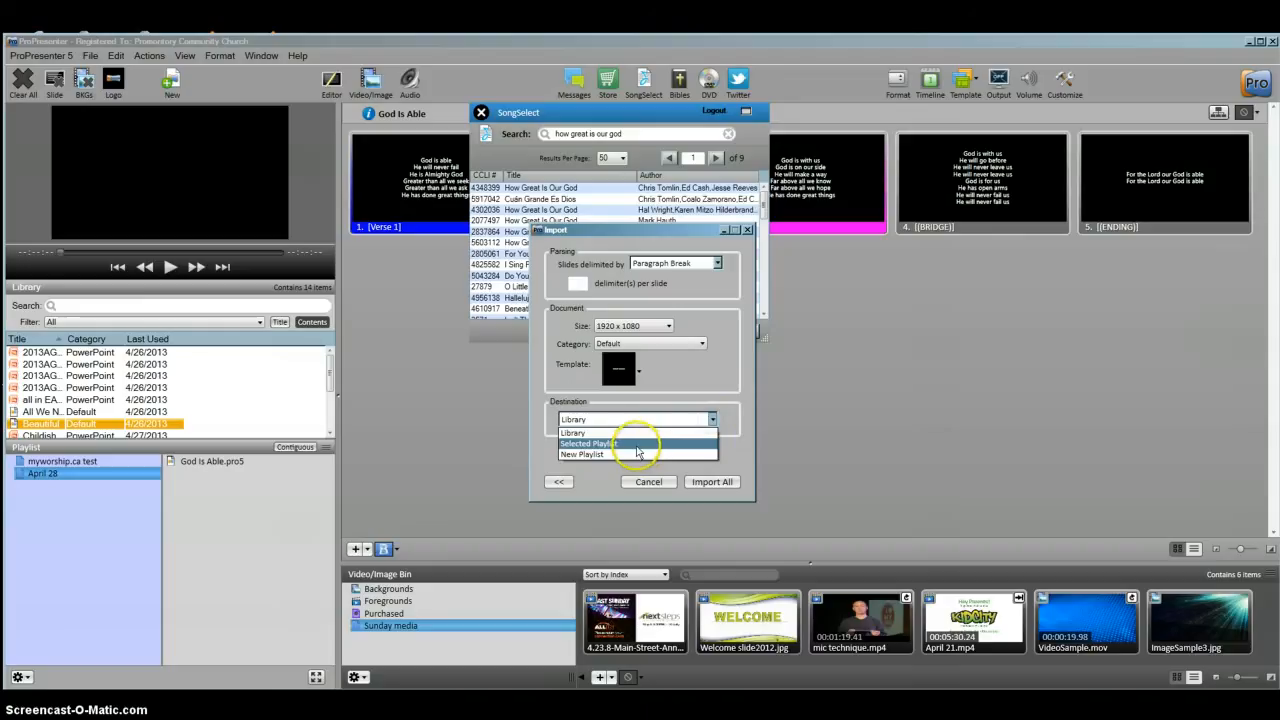
click(728, 418)
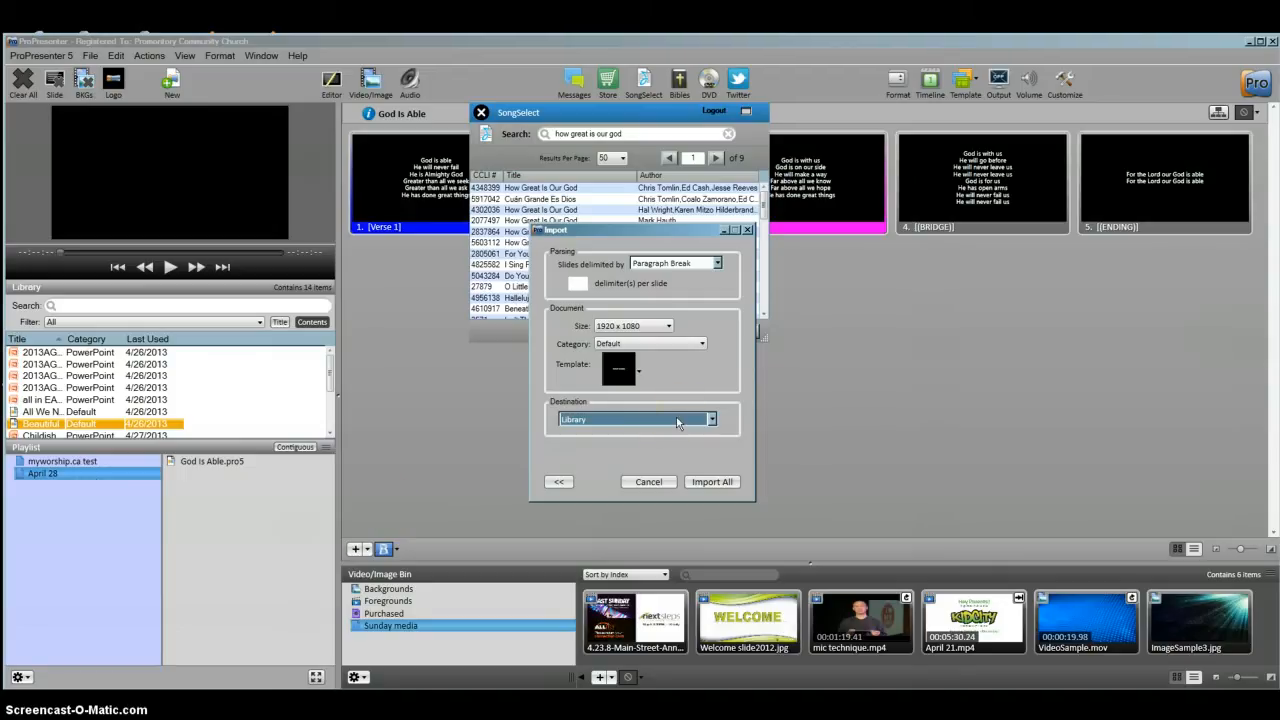
click(712, 482)
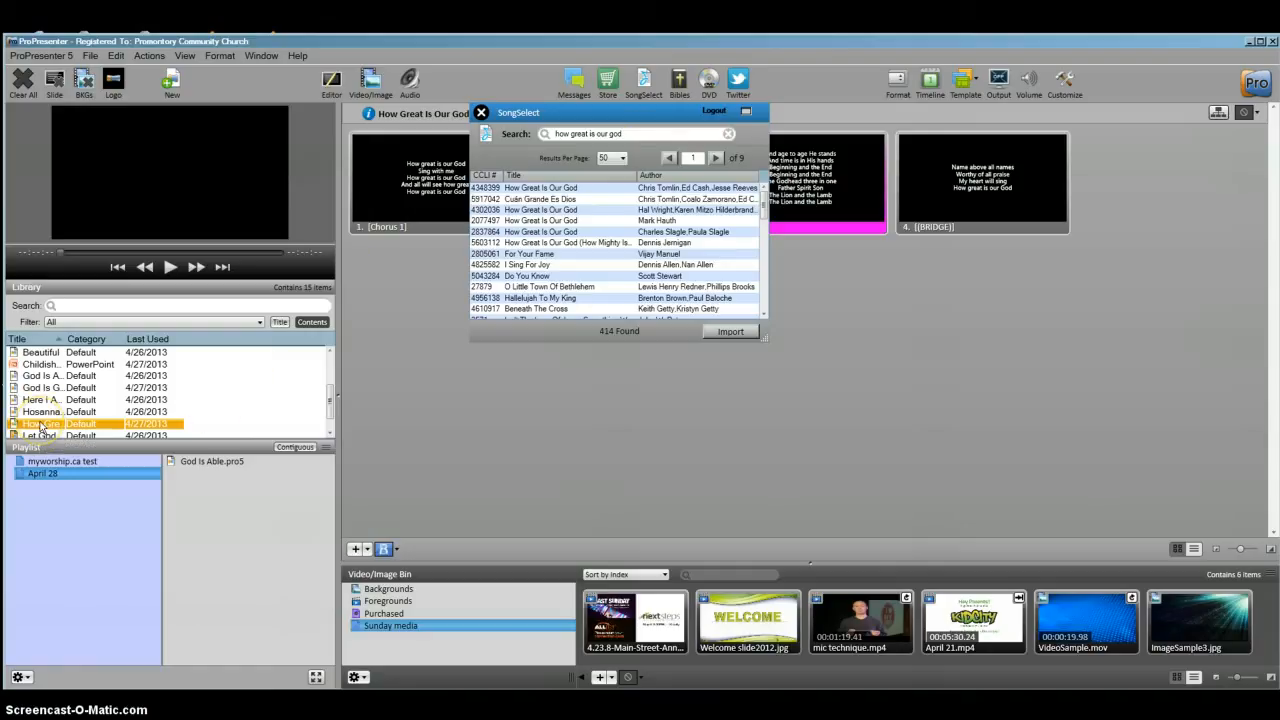
- Add the imported How Great Is Our God to the April 28 playlist and close SongSelect
drag(40, 427, 222, 506)
click(481, 112)
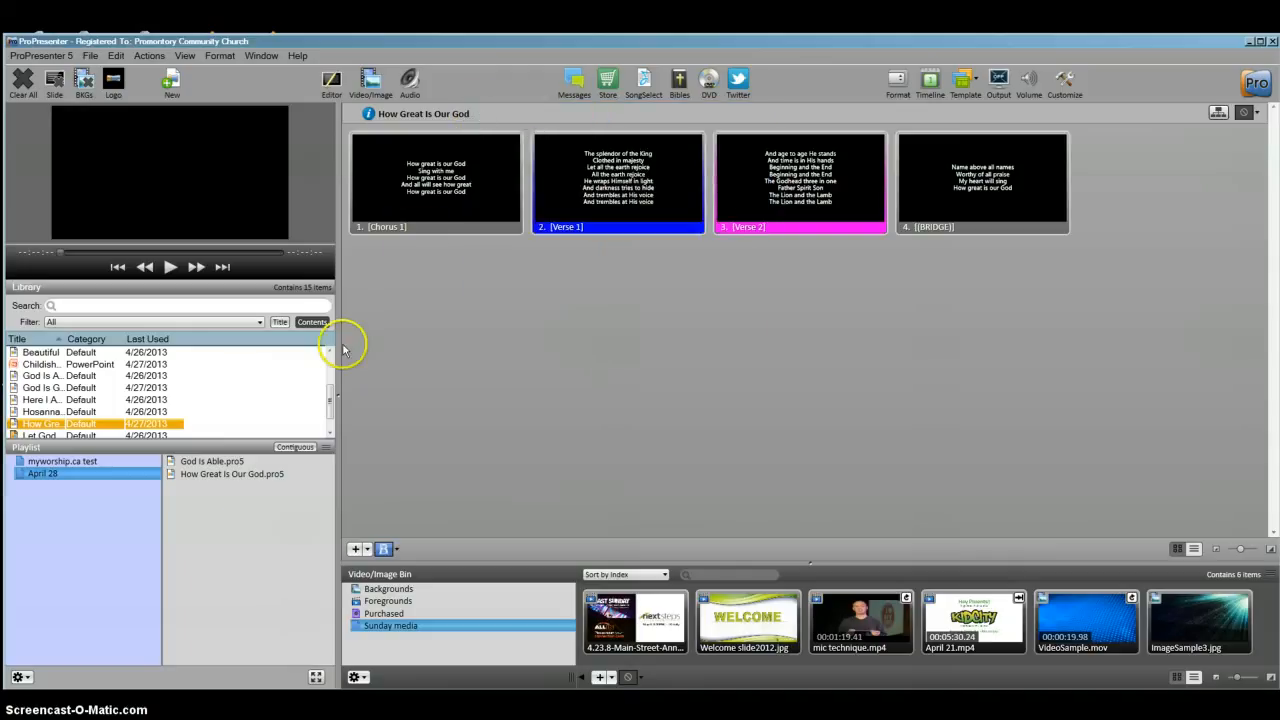
click(244, 500)
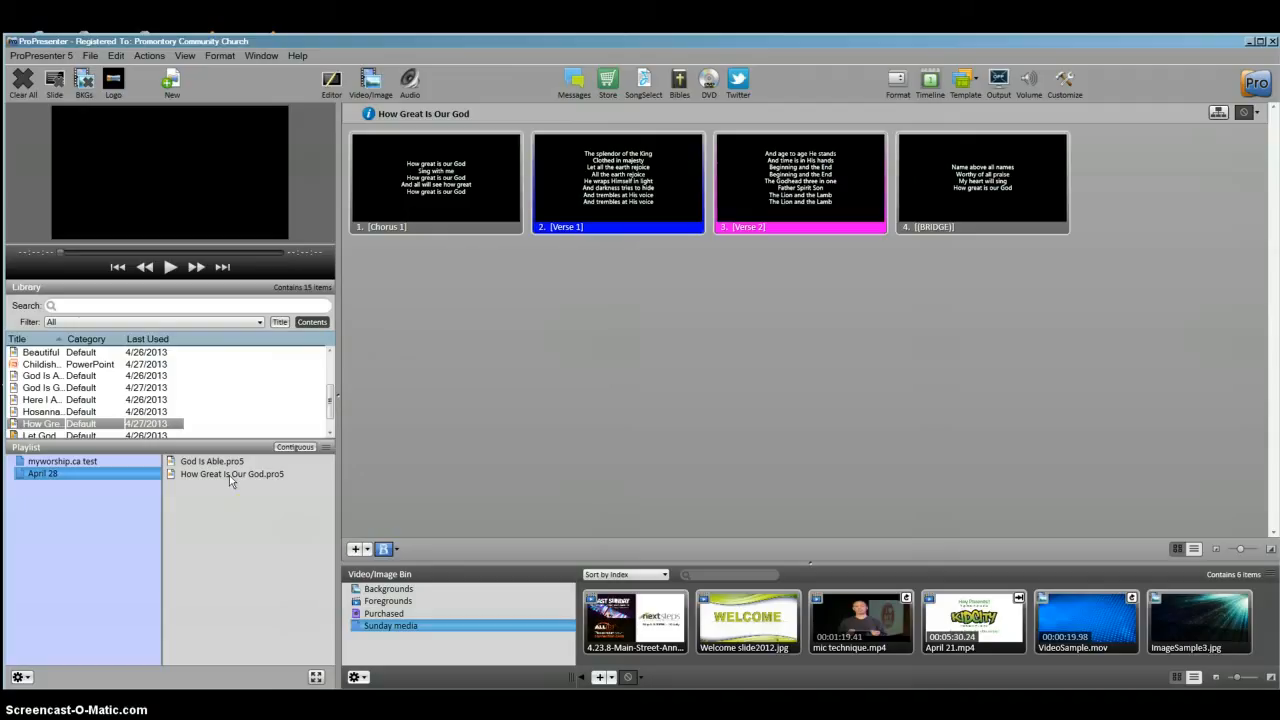
click(160, 378)
- Create a 1920 x 1080 presentation named "How Great is our God" and open its blank slide in the slide editor
click(172, 84)
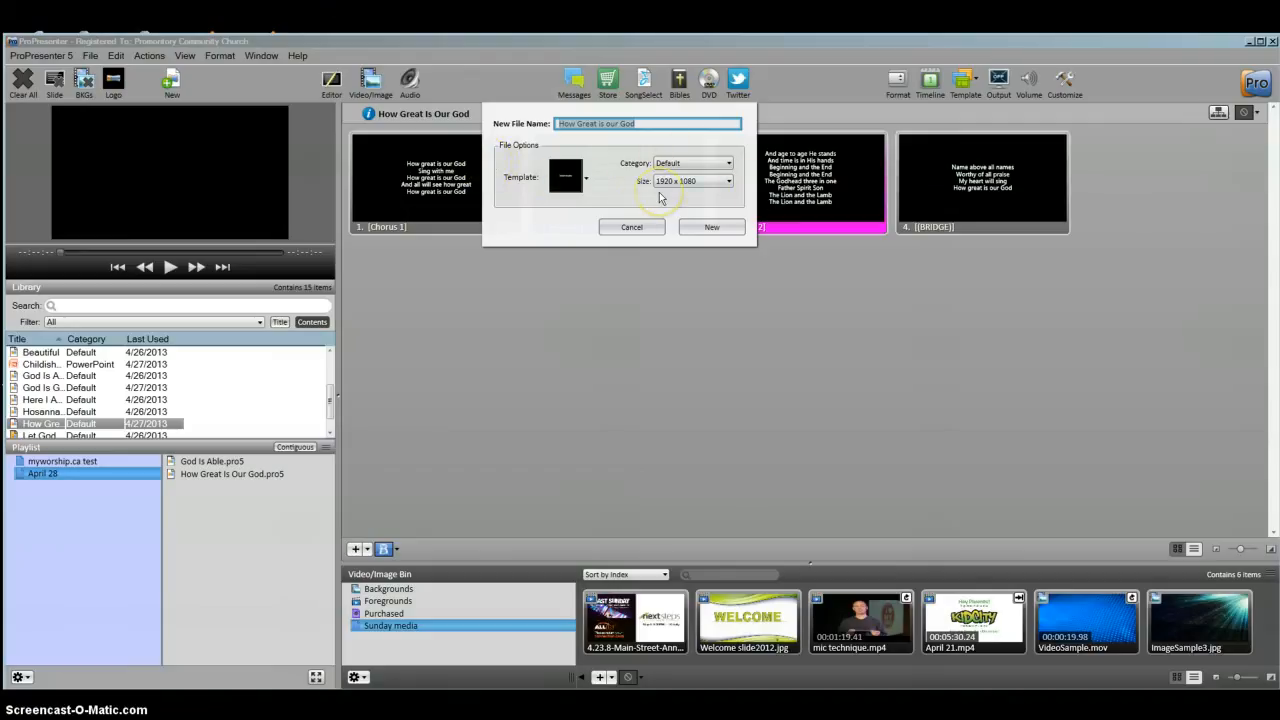
click(705, 228)
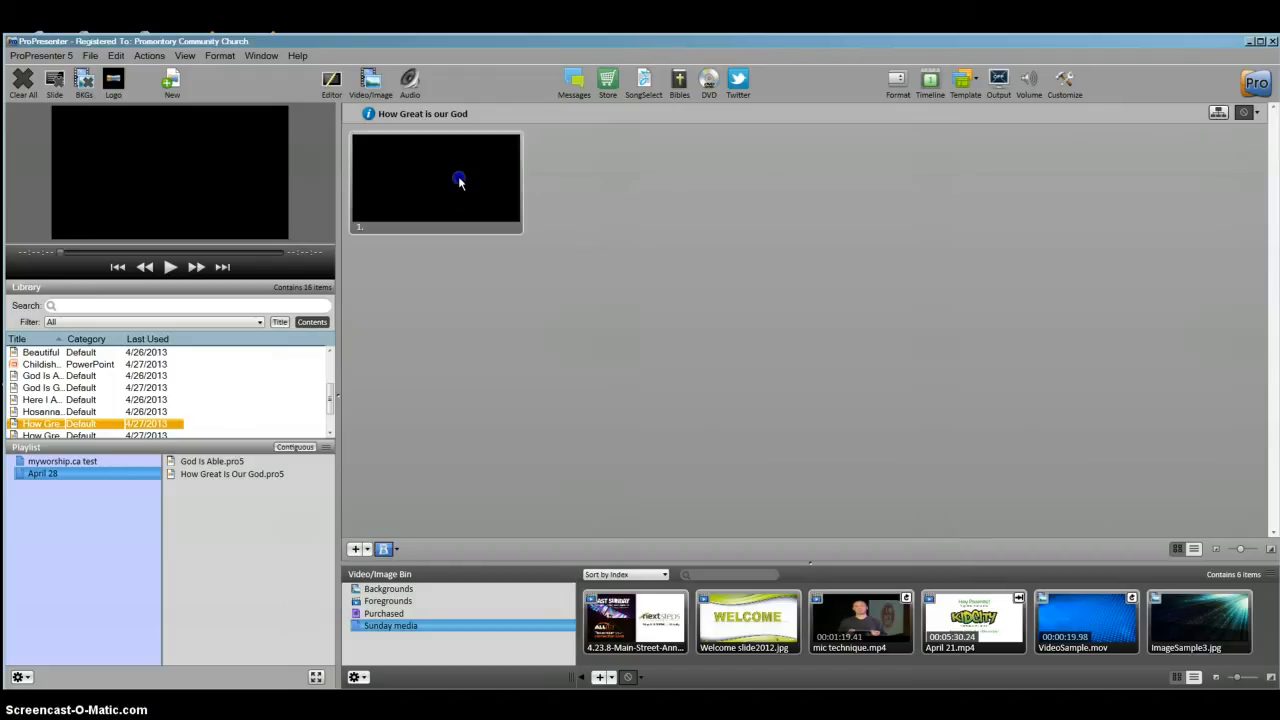
click(458, 180)
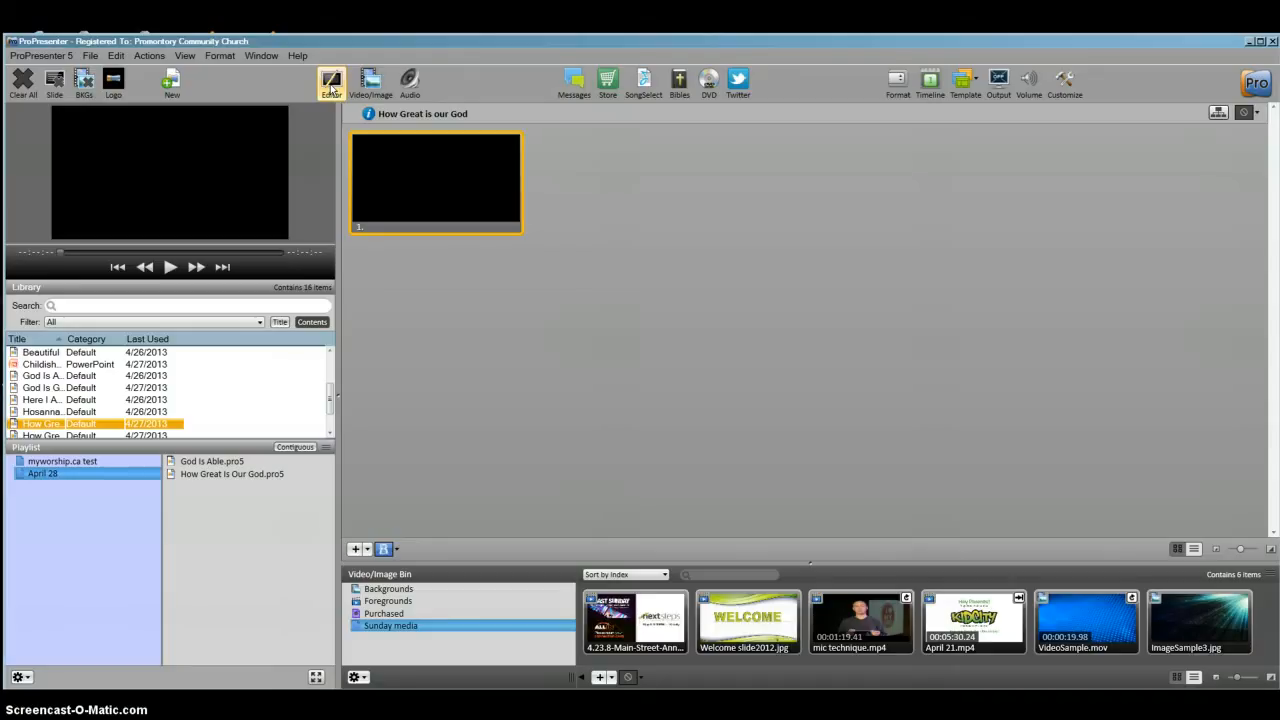
click(332, 84)
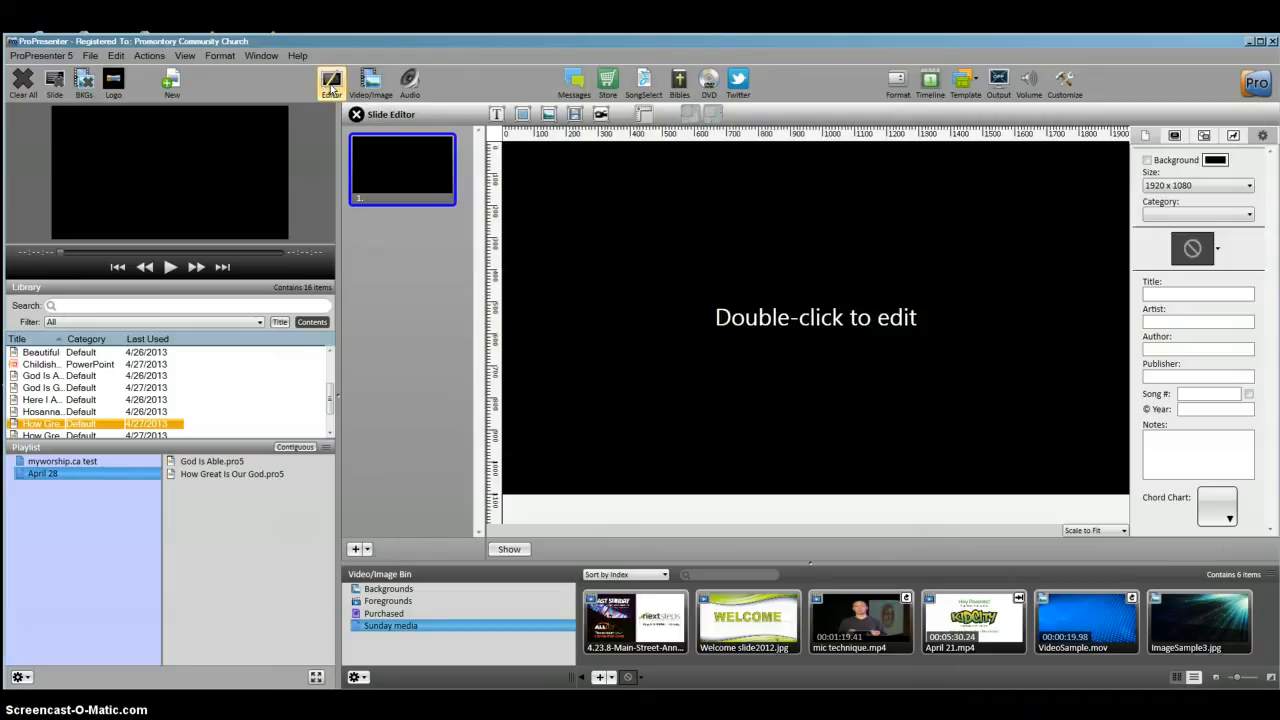
- Replace the slide's placeholder text with "How great is our God" and, on a new line, "sing with me how great is our God"
double_click(854, 320)
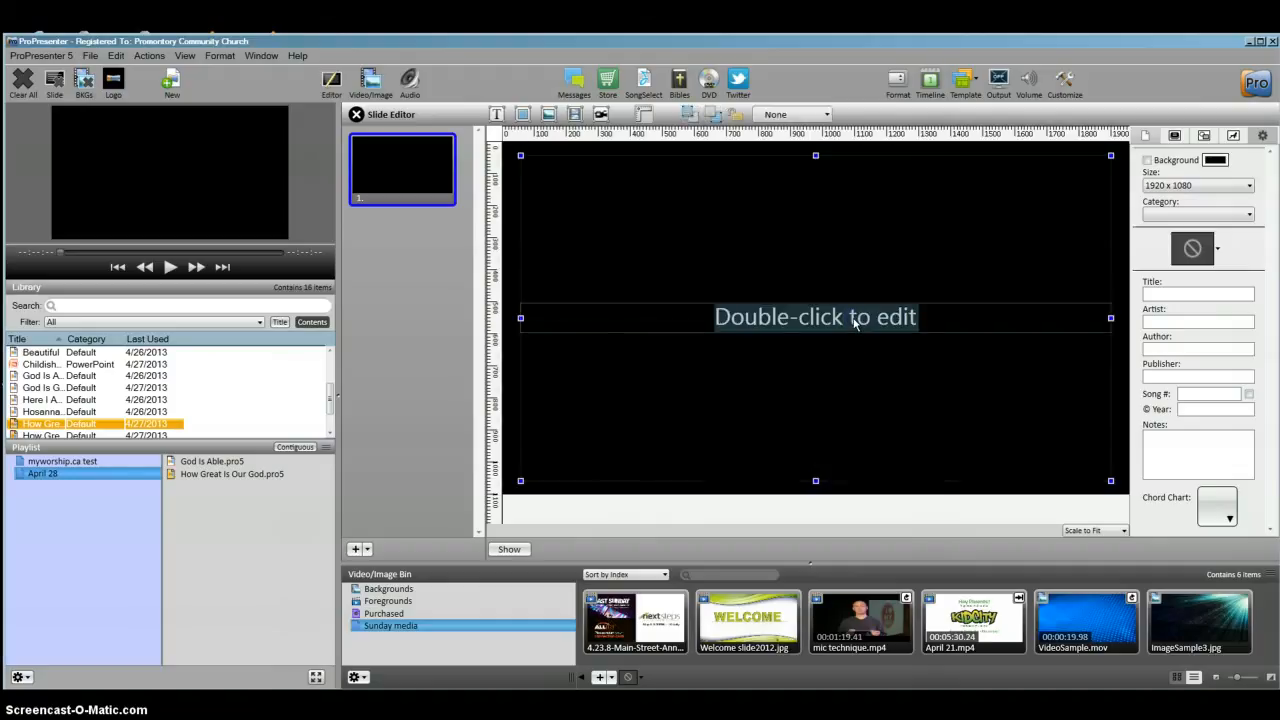
text(How great is our )
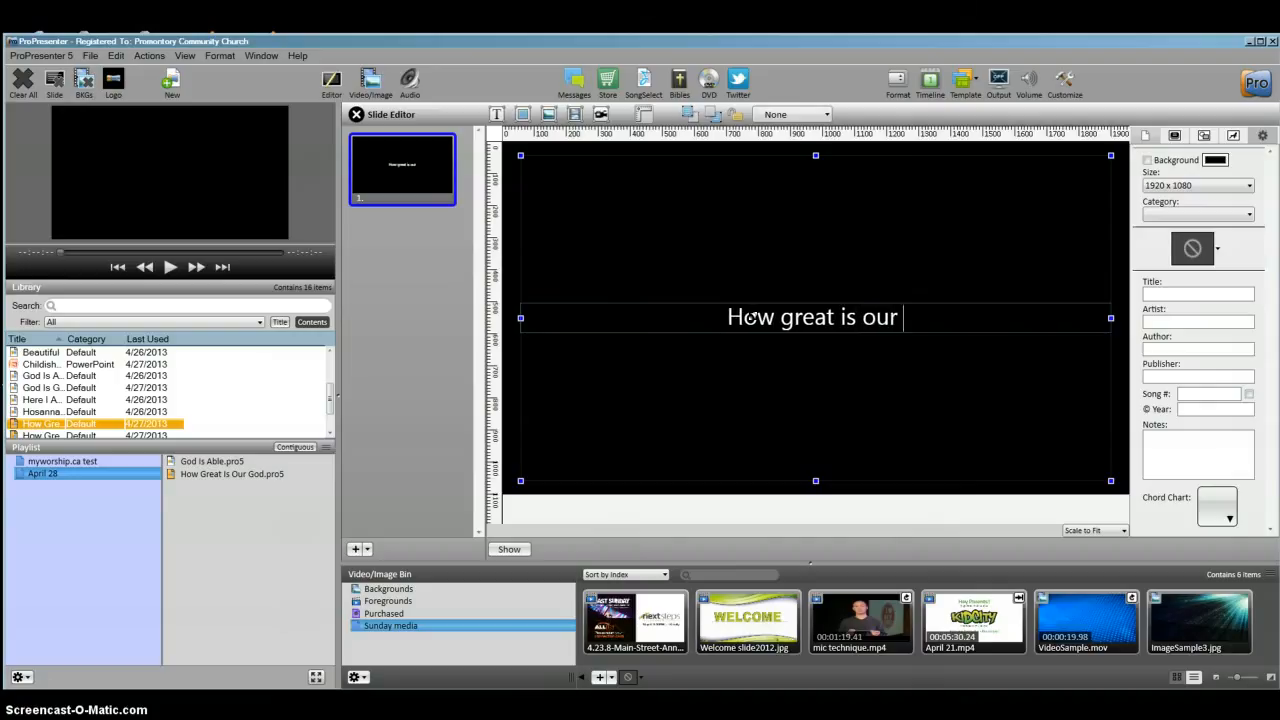
text(God)
key(Return)
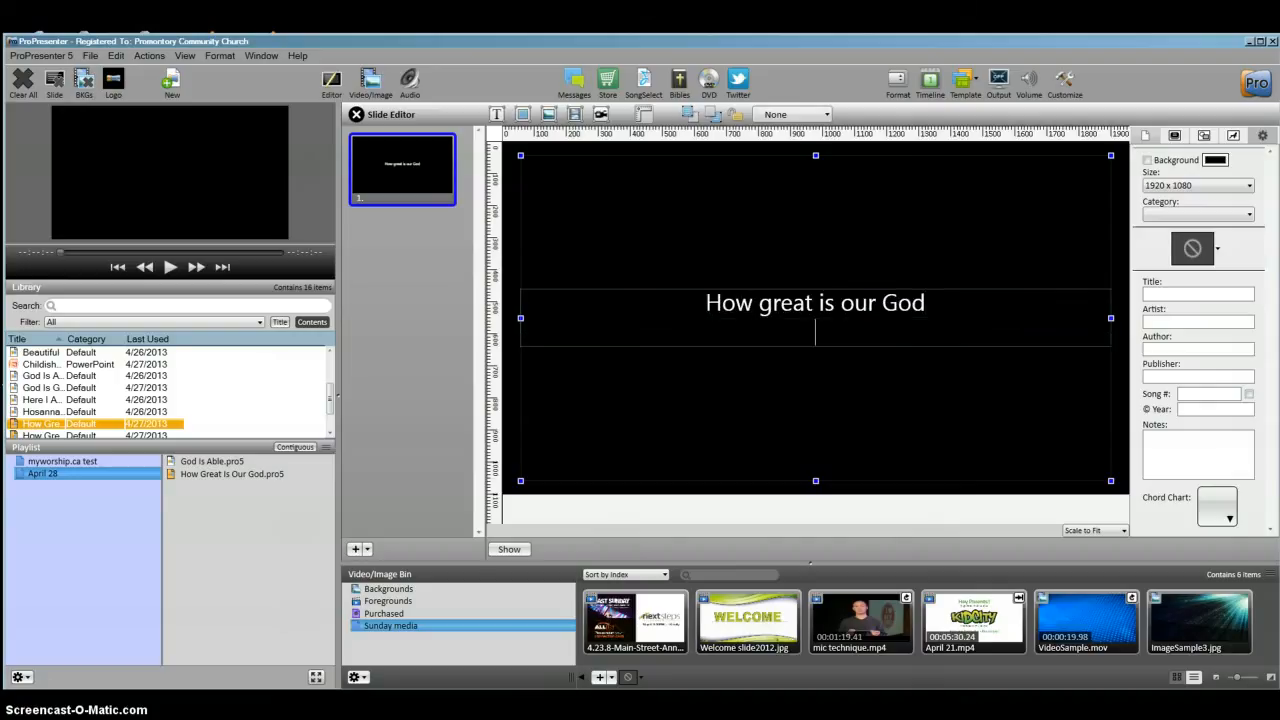
text(sing with me how )
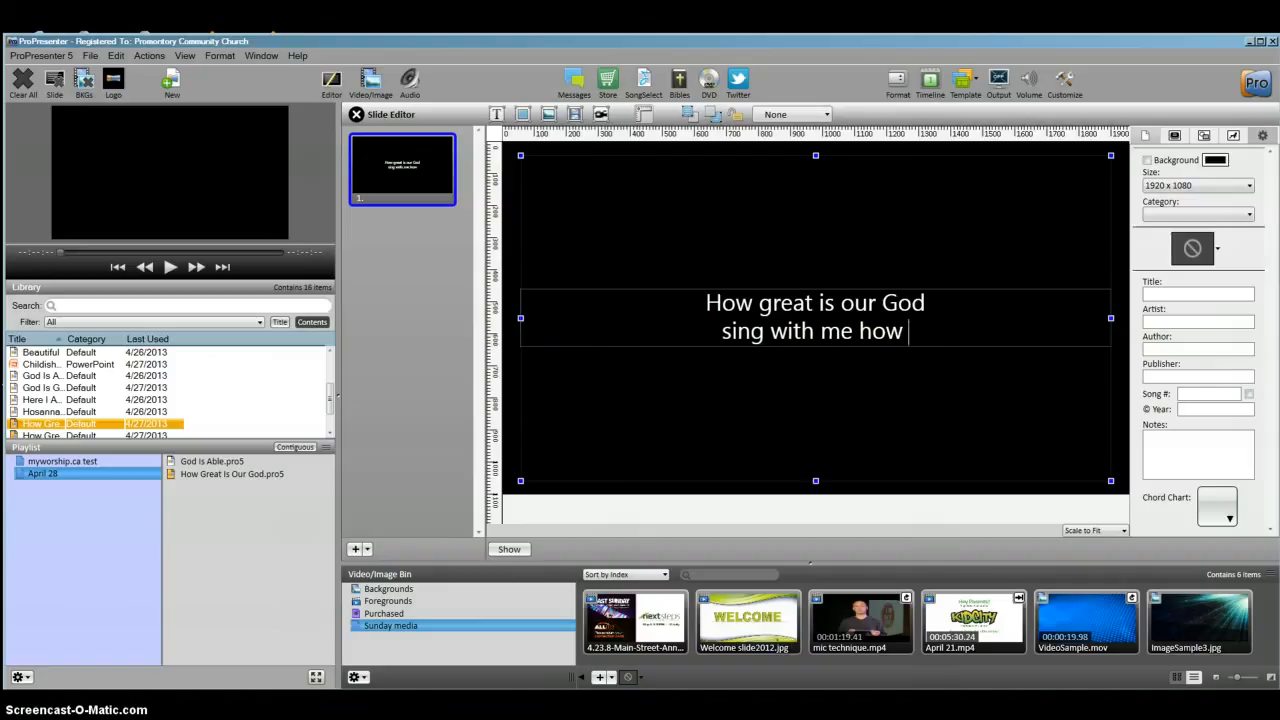
text(great is our God)
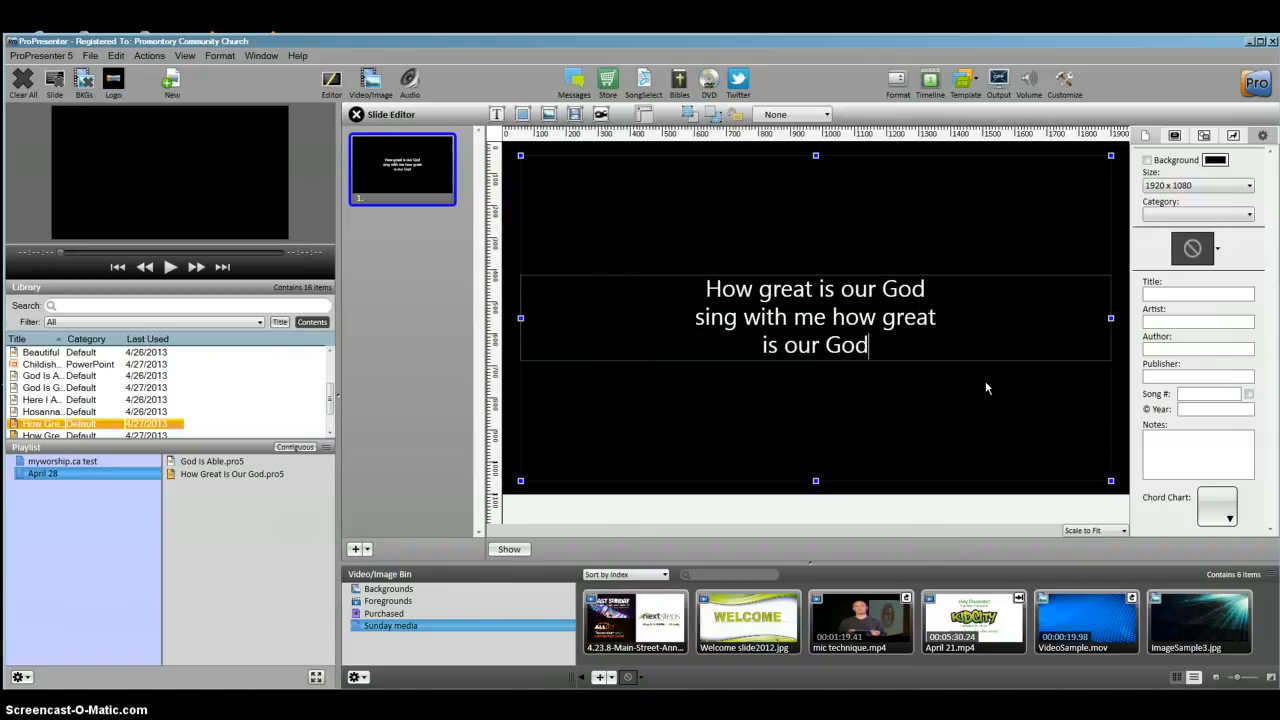
- Add a second slide and replace its placeholder text with "and all will see how great......"
click(368, 173)
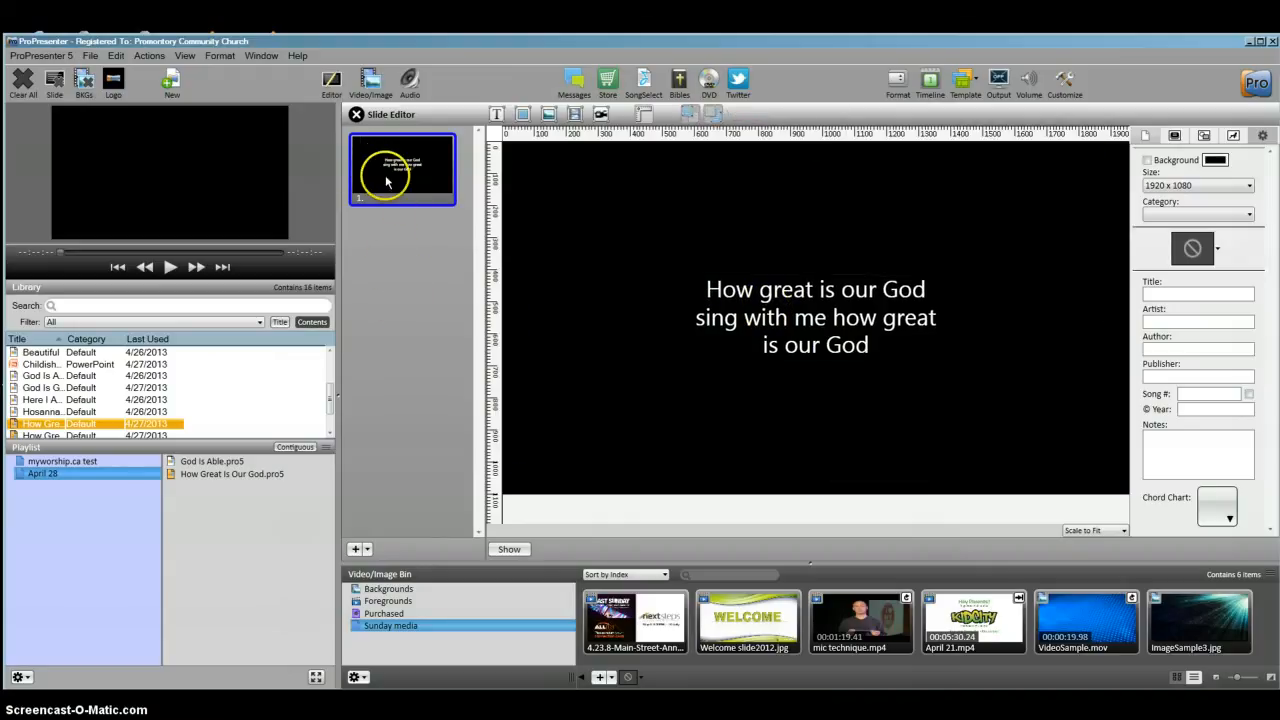
click(356, 550)
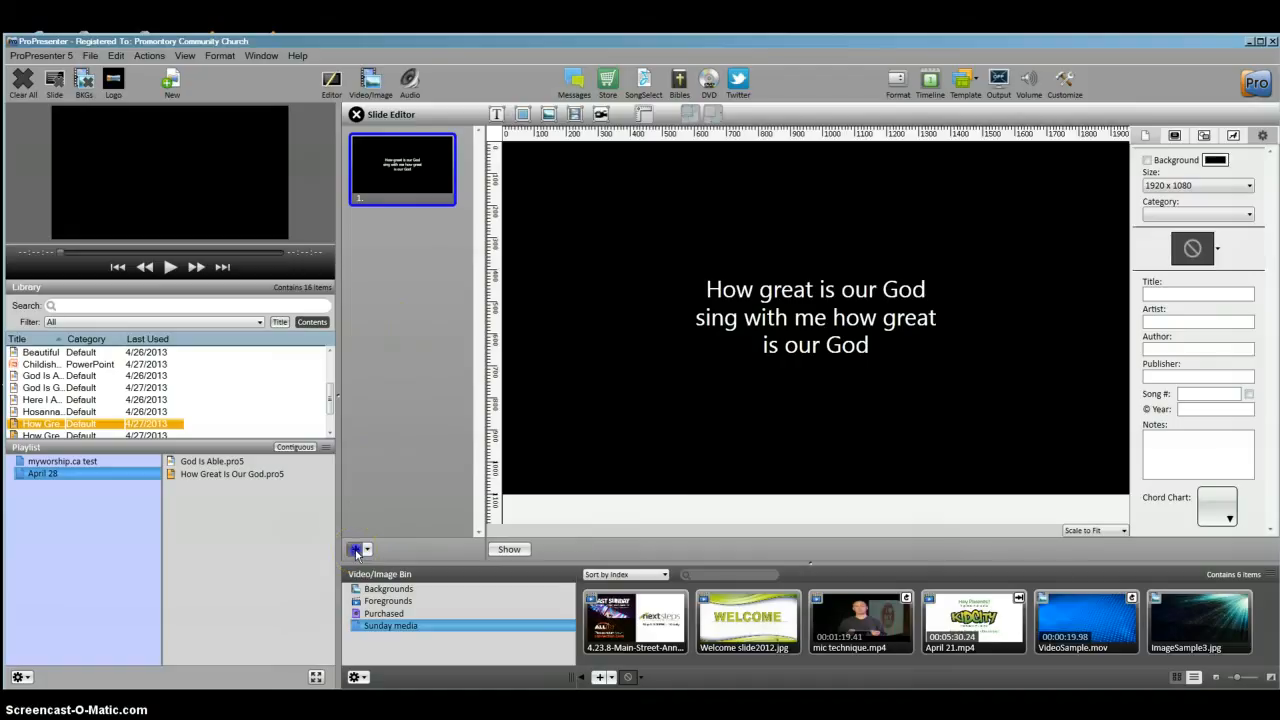
double_click(810, 317)
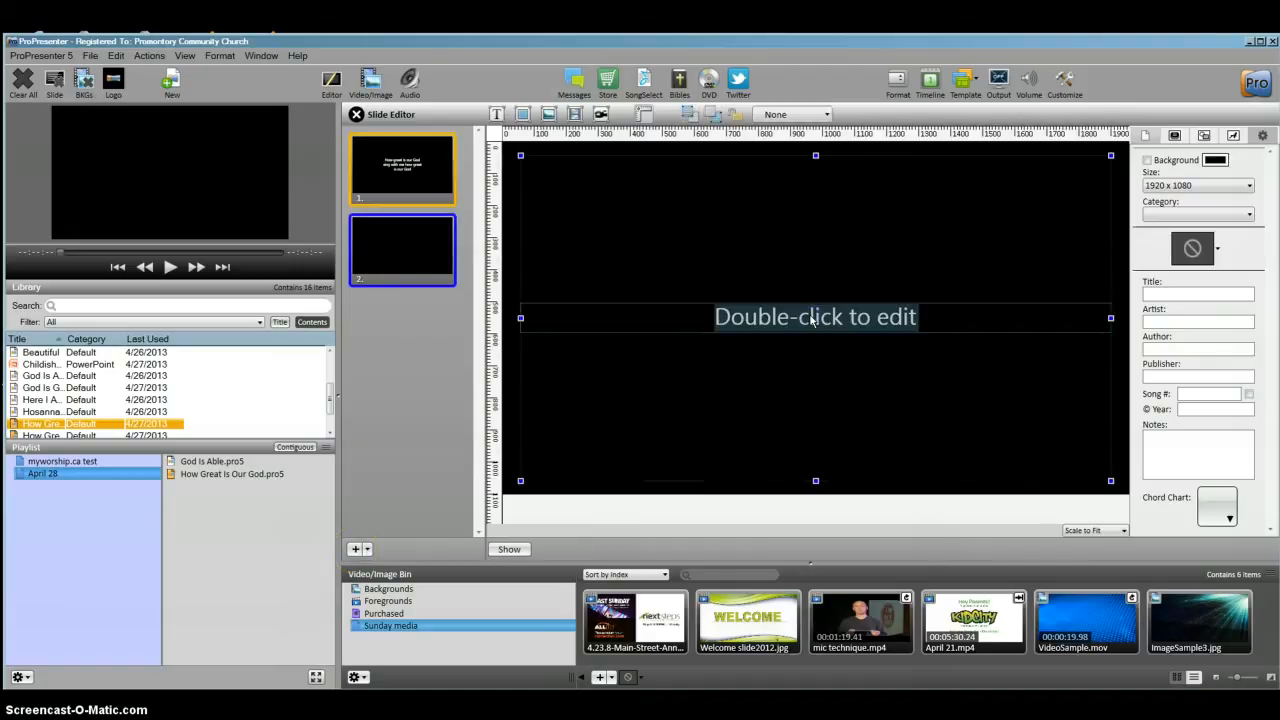
text(and all wit)
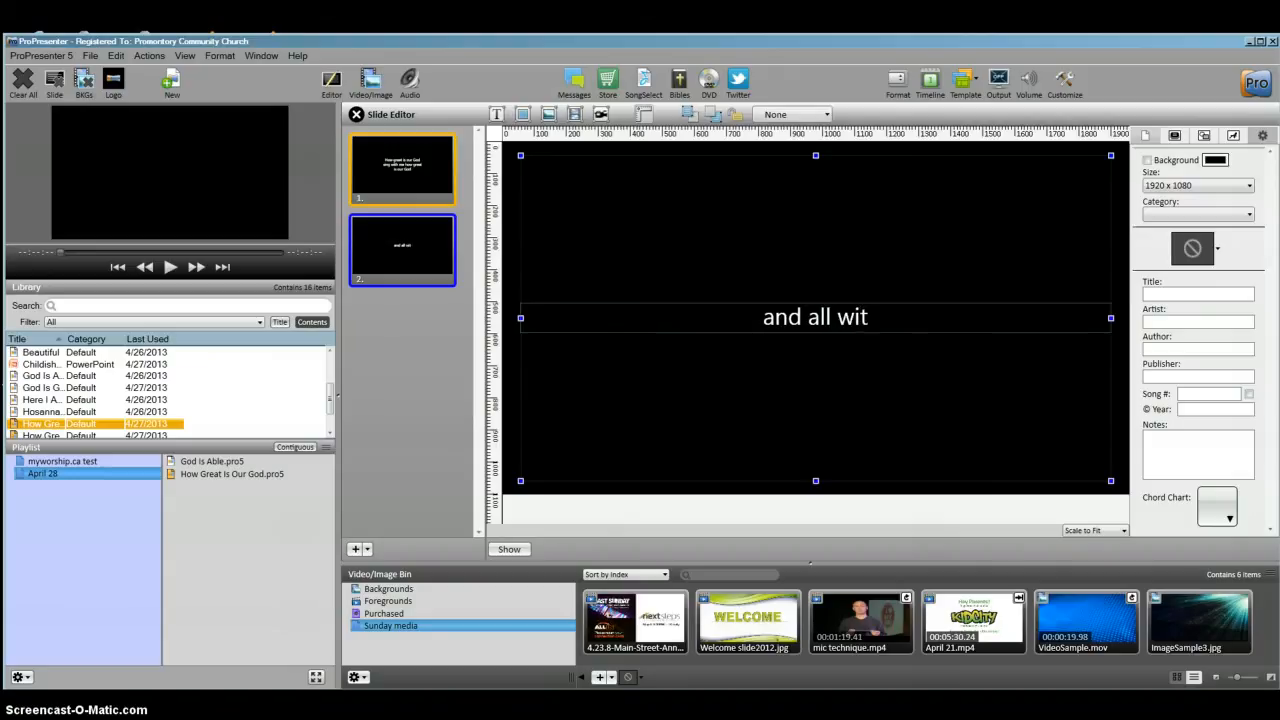
key(BackSpace)
text(ll see ho)
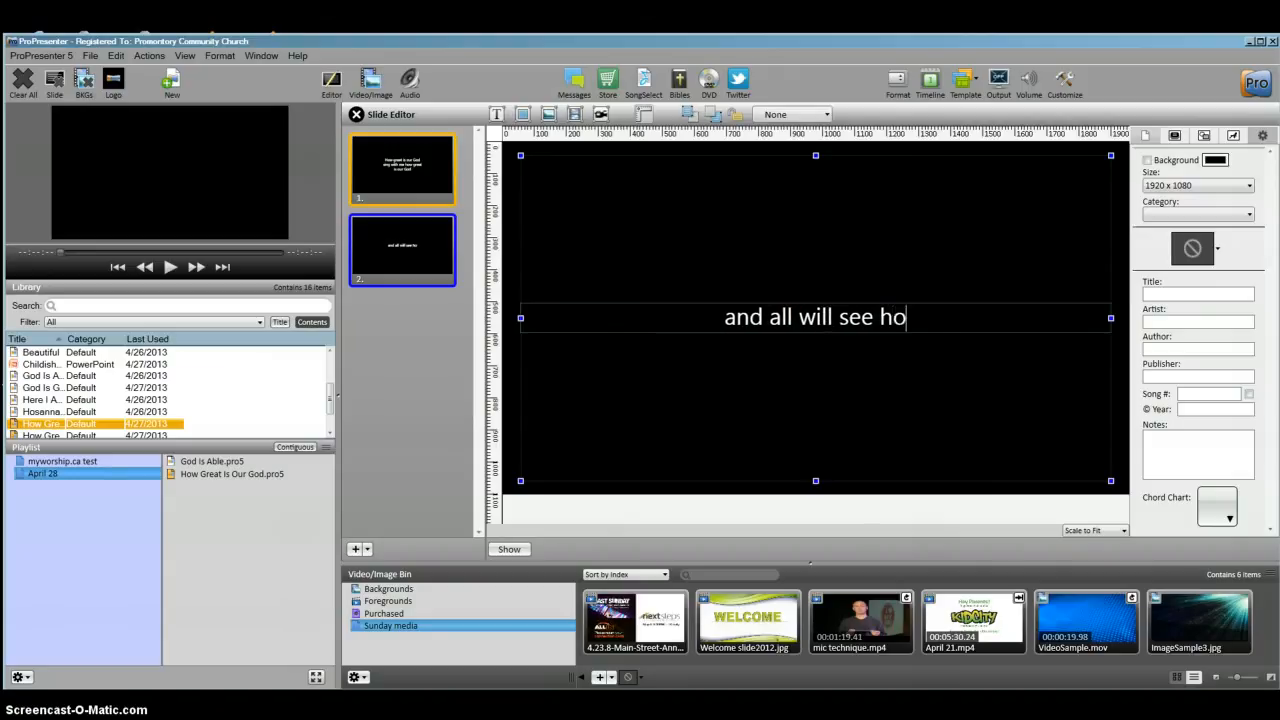
text(w great/...)
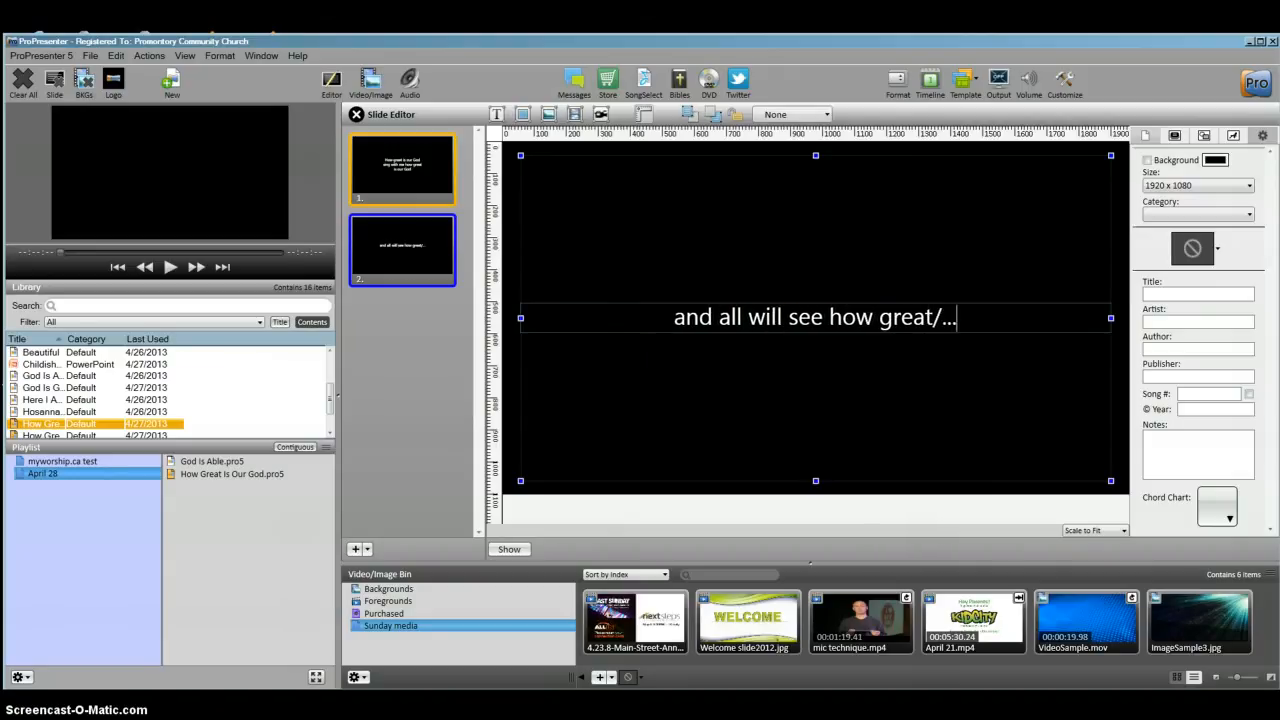
key(BackSpace)
key(BackSpace)
key(BackSpace)
key(BackSpace)
text(......)
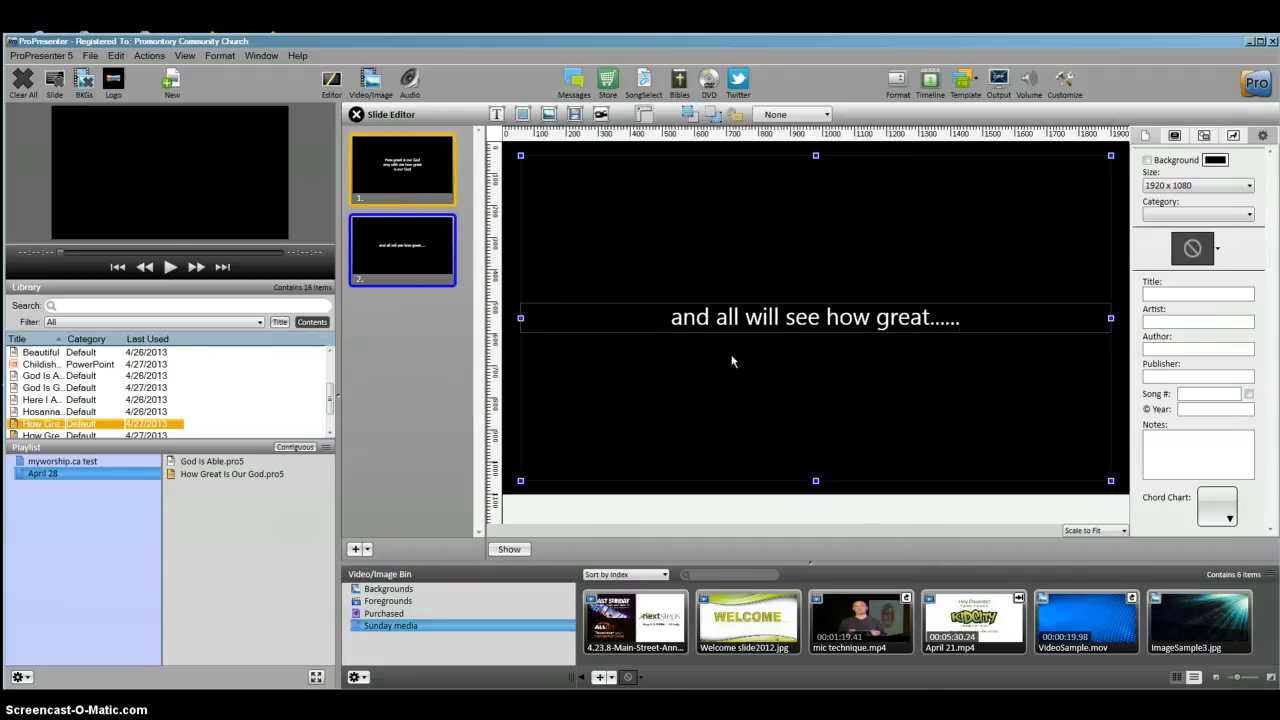
click(414, 377)
click(750, 372)
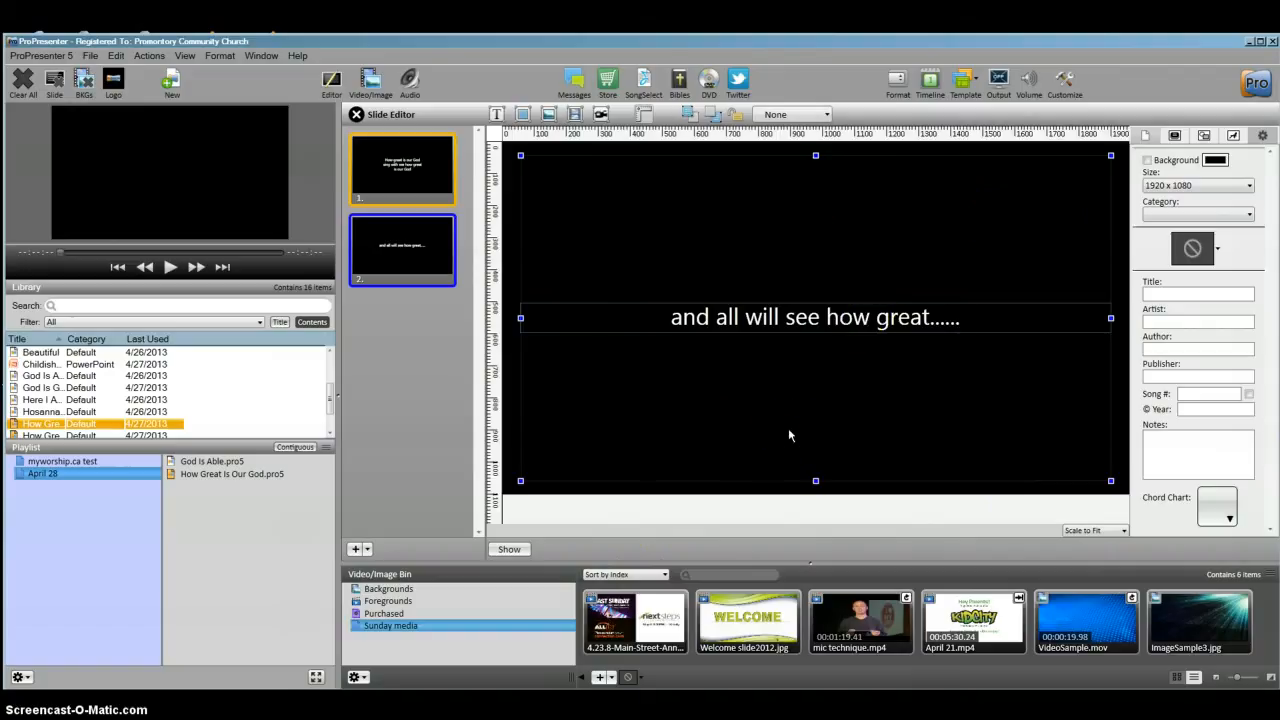
- Close the slide editor and add the manually created How Great is our God presentation to the April 28 playlist
click(357, 115)
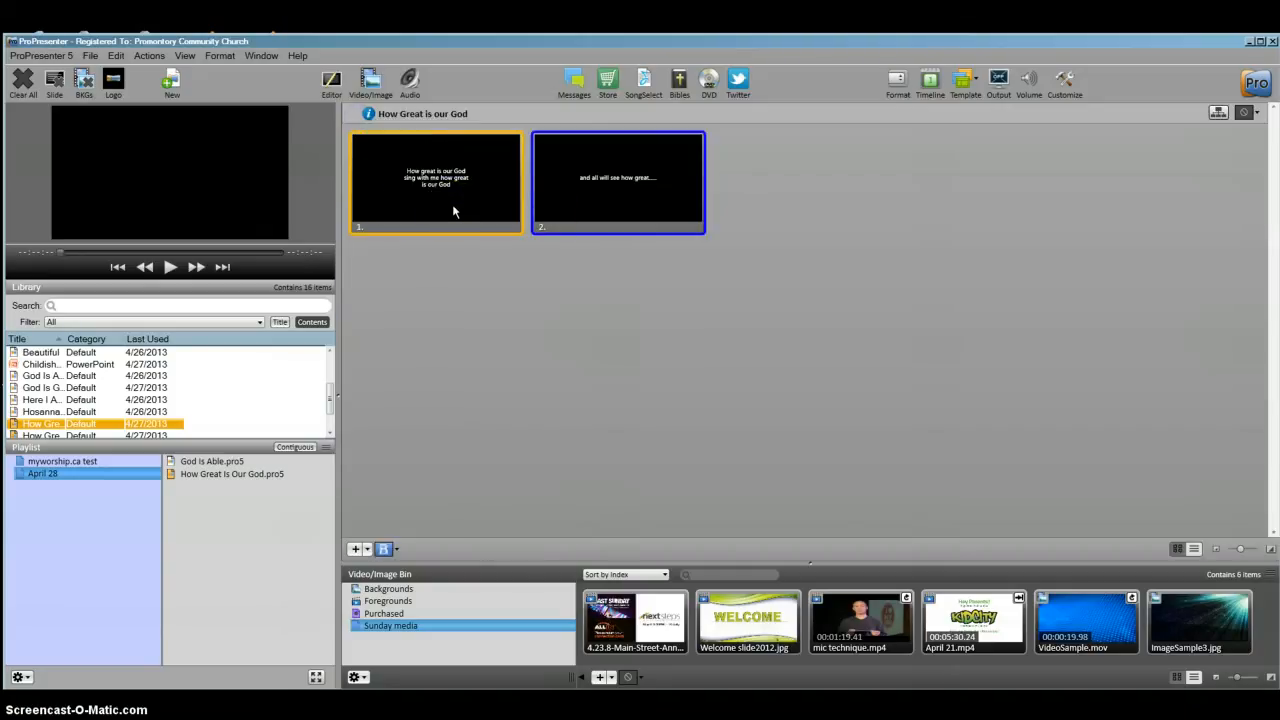
drag(57, 430, 204, 512)
click(220, 489)
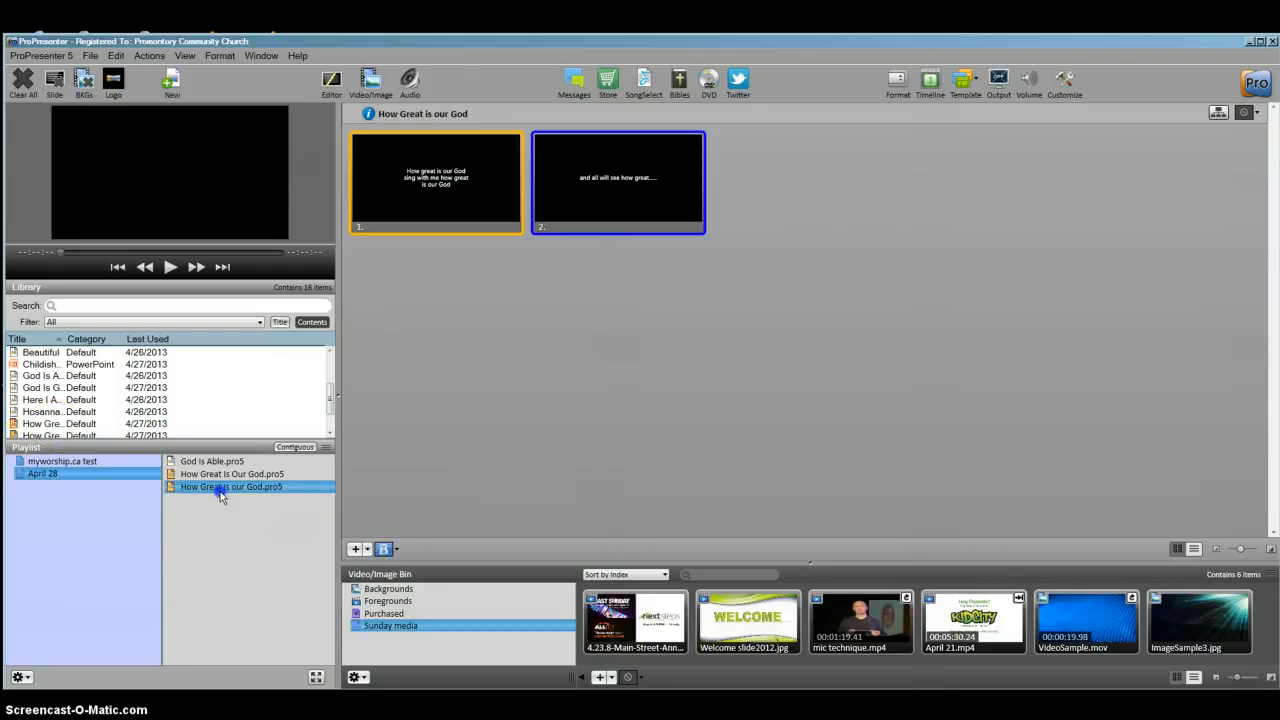
click(226, 476)
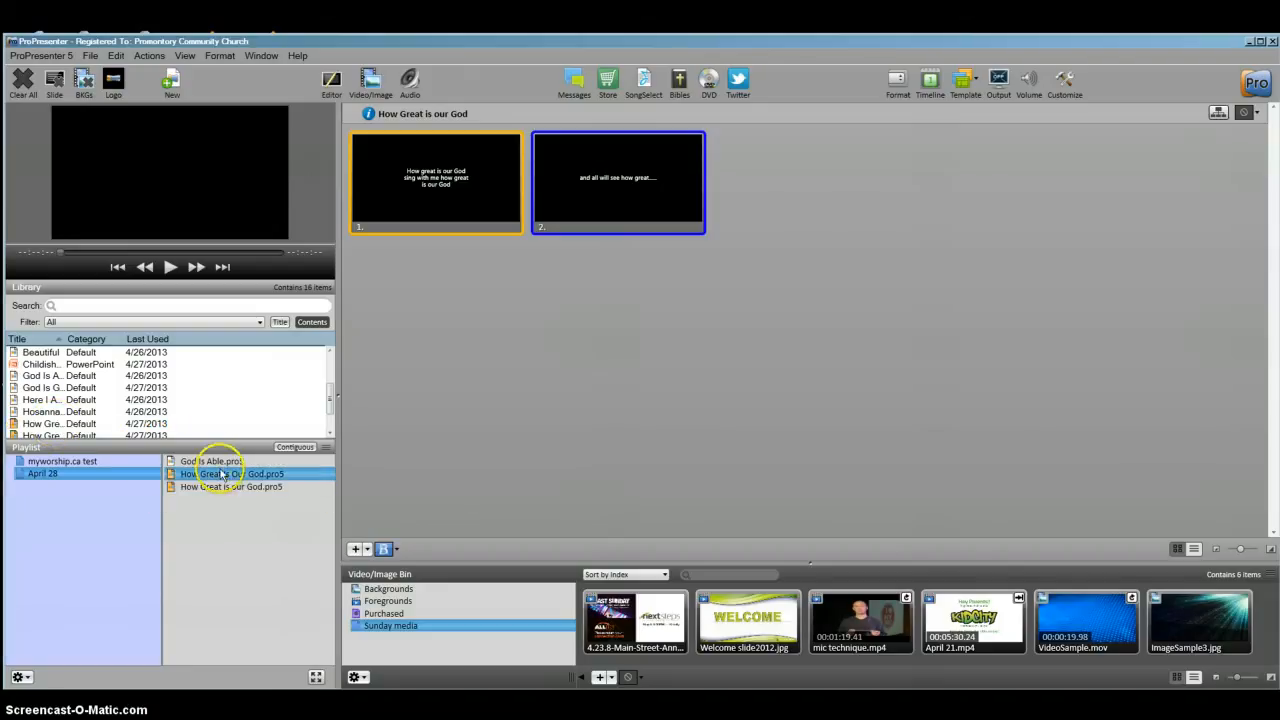
click(212, 462)
click(216, 476)
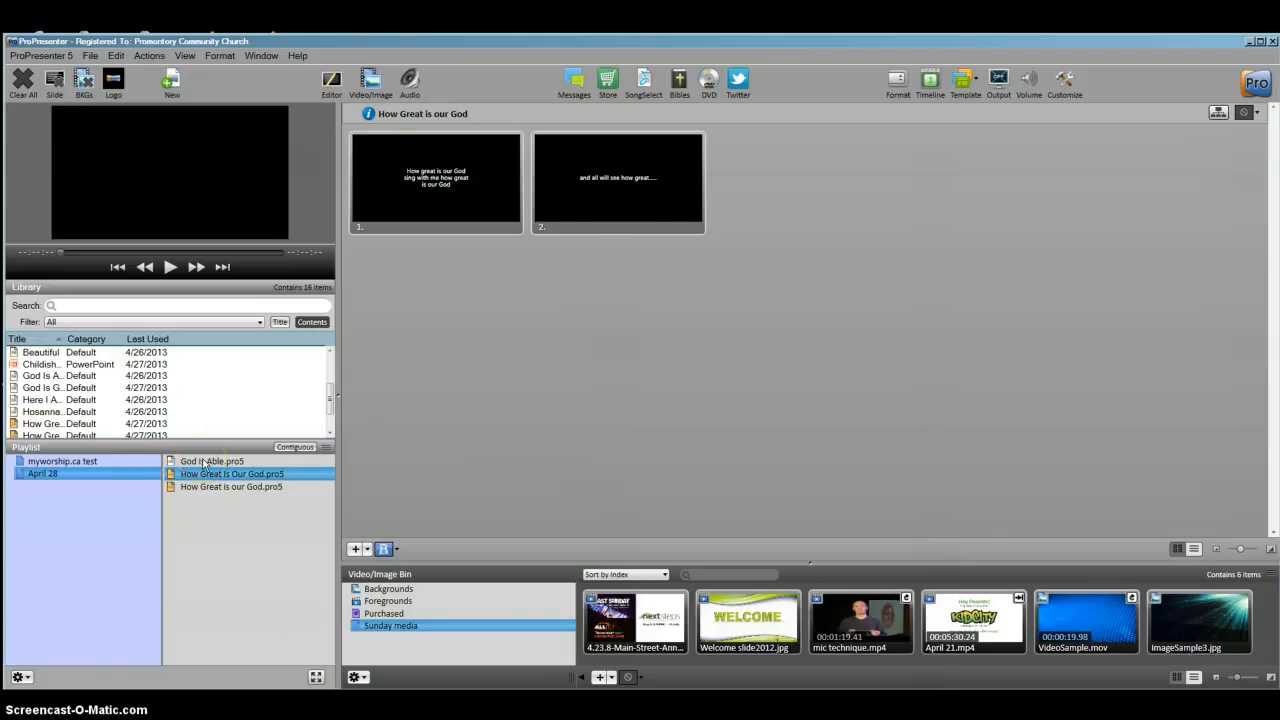
drag(330, 410, 329, 416)
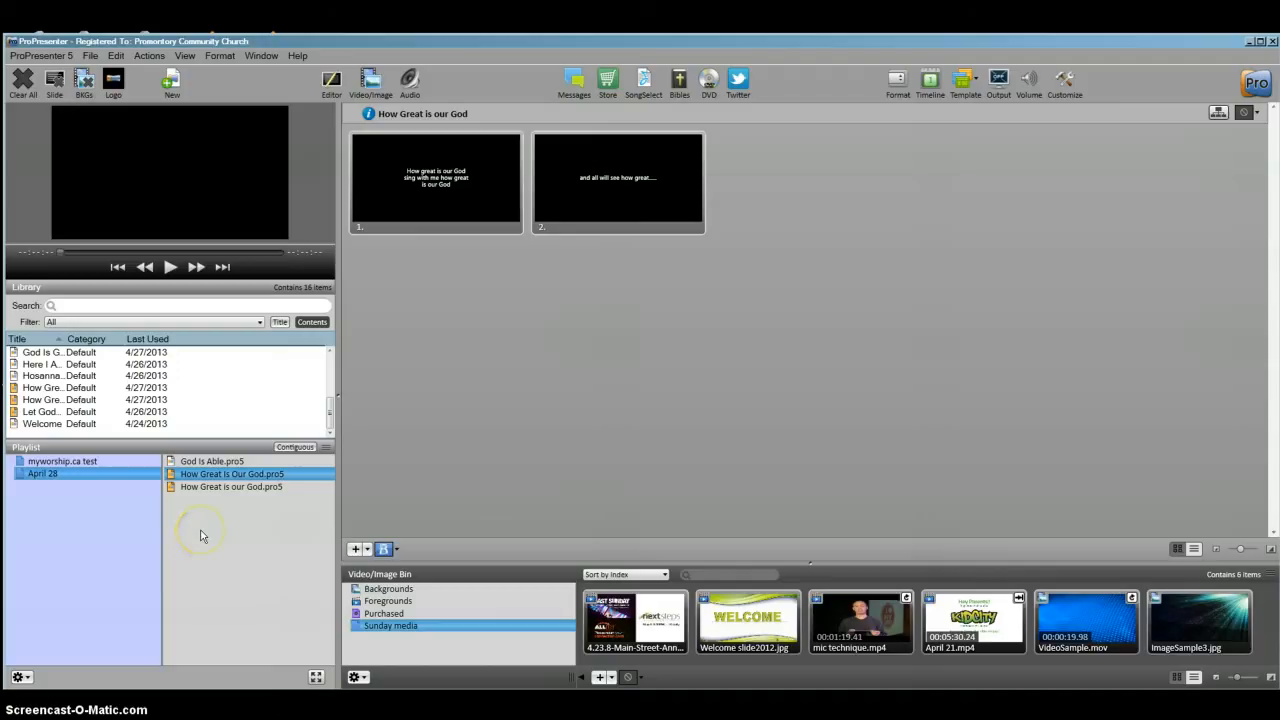
- Import the PowerPoint file Childish vs. Childlike Faith.pptx from the Desktop as native PowerPoint slides with all layers and animations
click(89, 56)
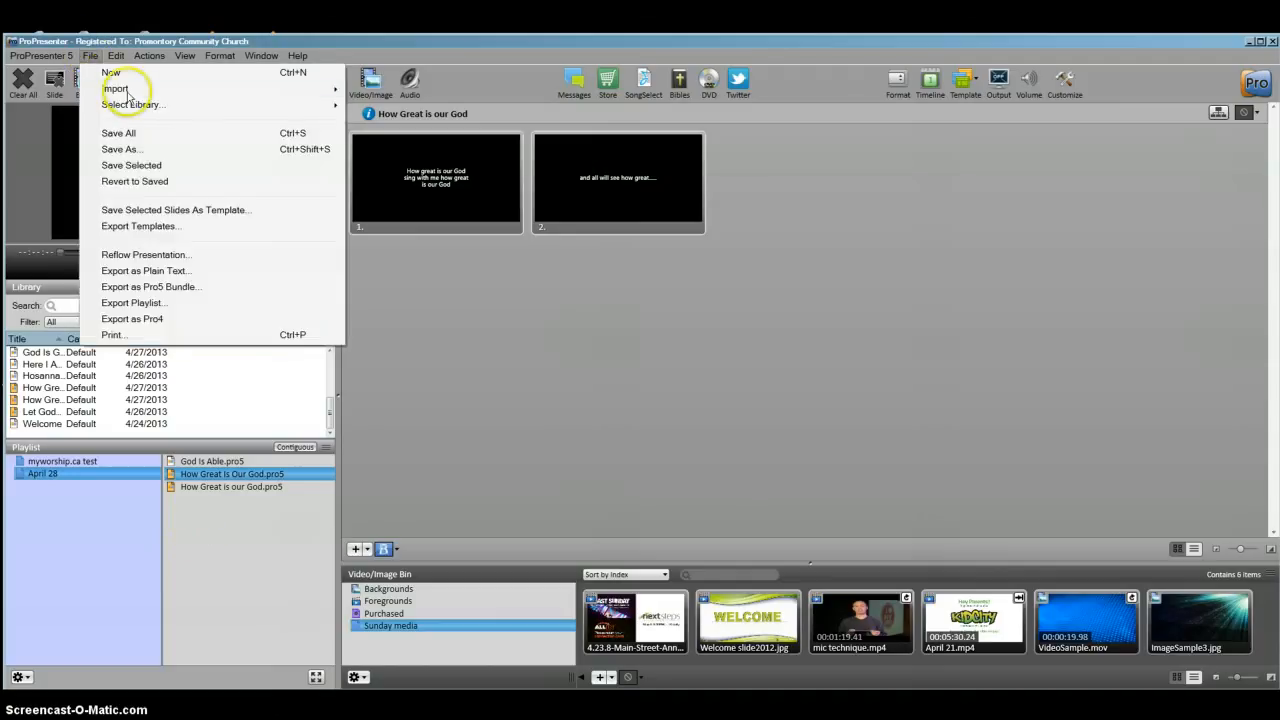
mouse_move(116, 90)
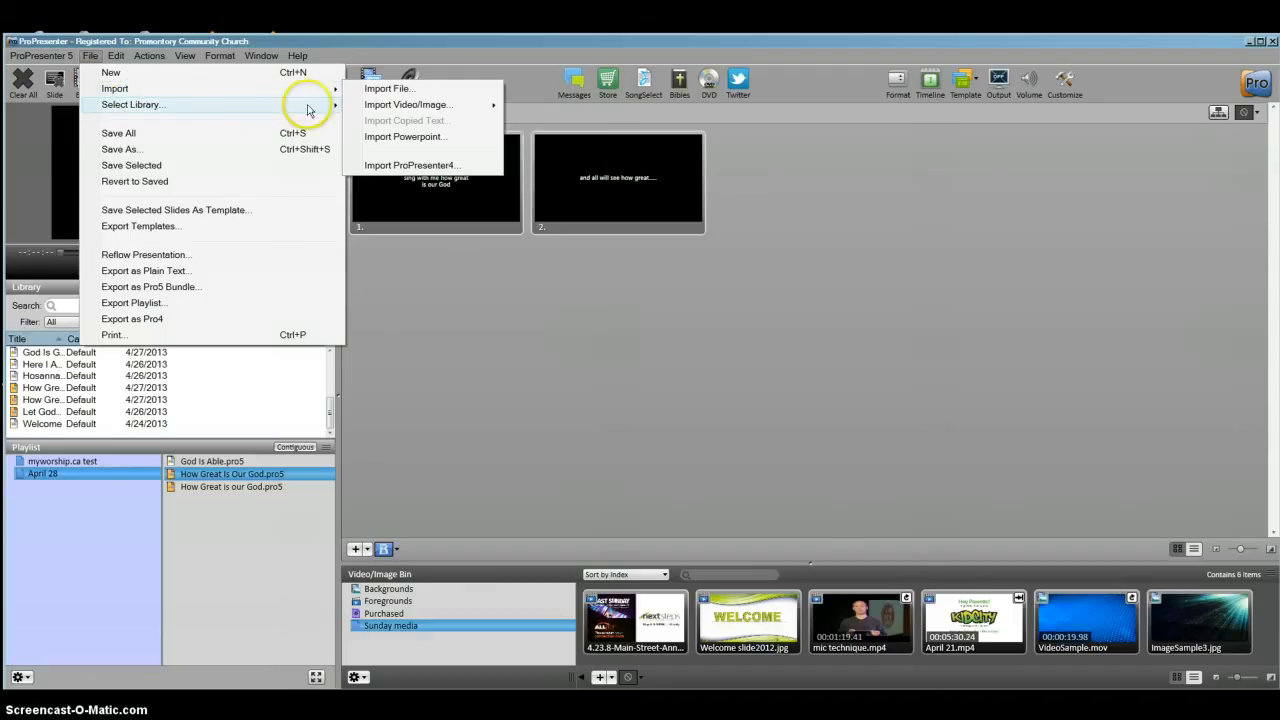
mouse_move(300, 105)
mouse_move(335, 88)
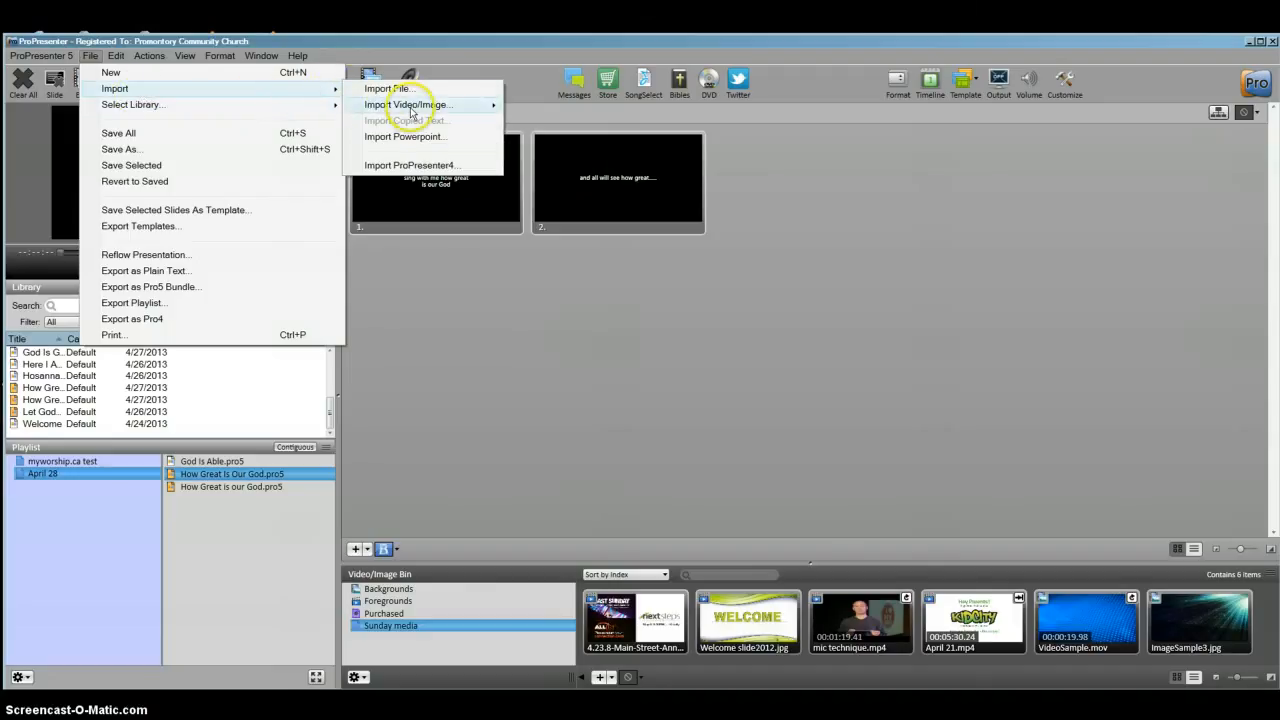
click(428, 140)
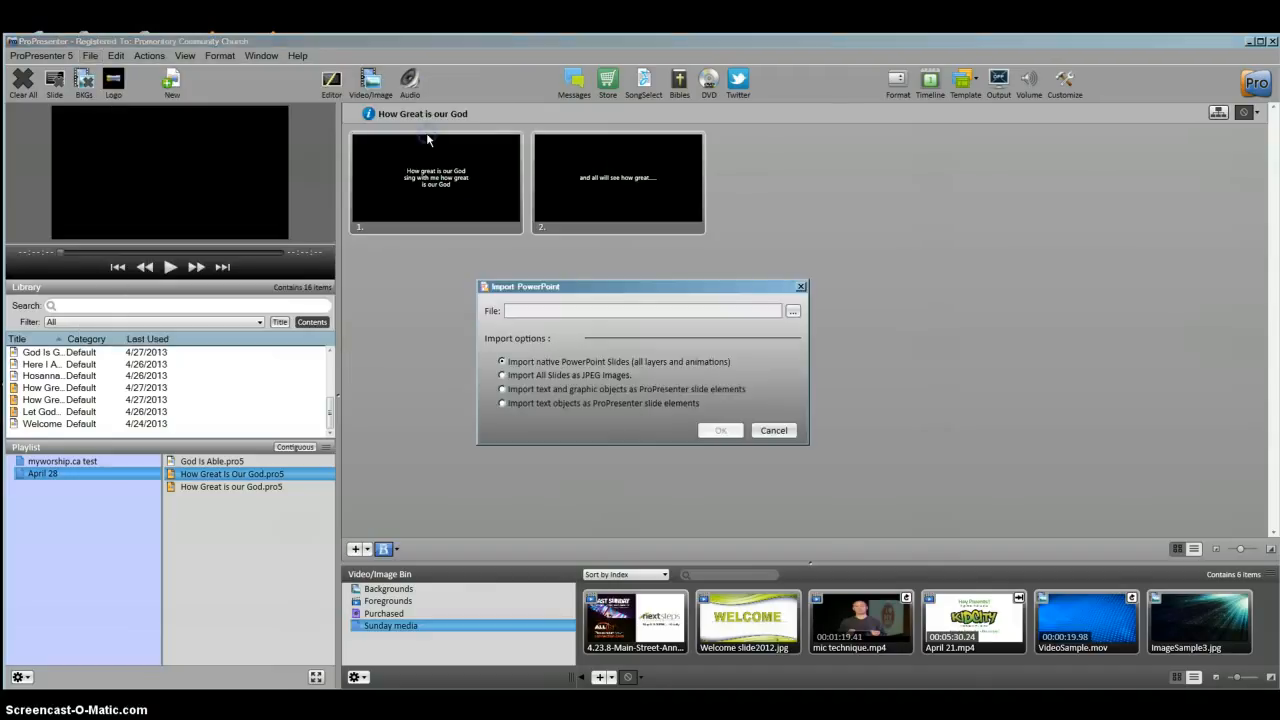
click(792, 313)
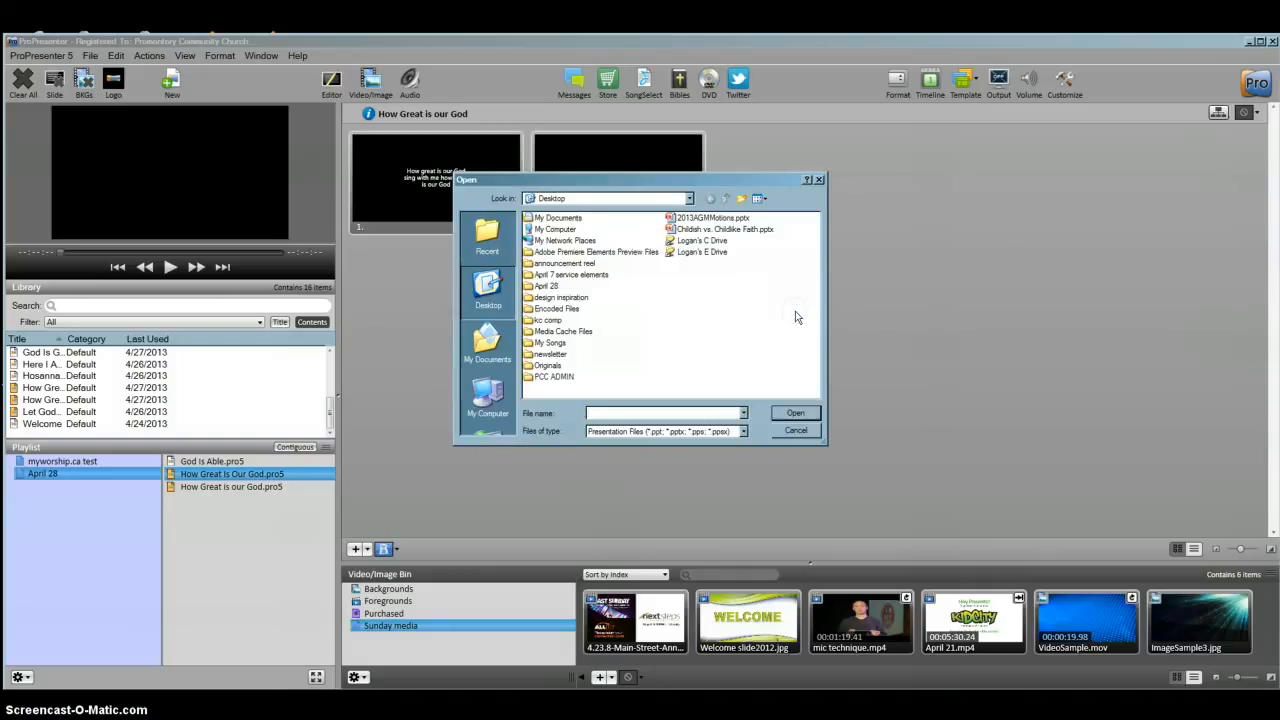
click(697, 230)
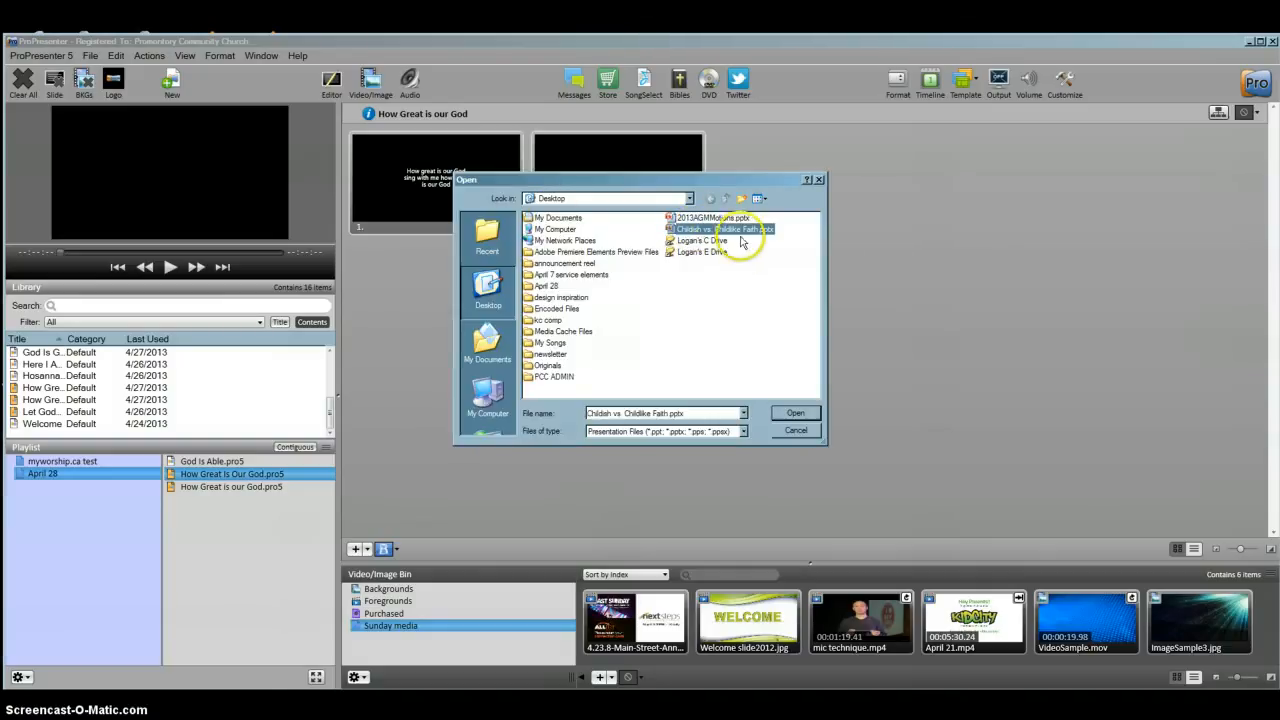
click(798, 414)
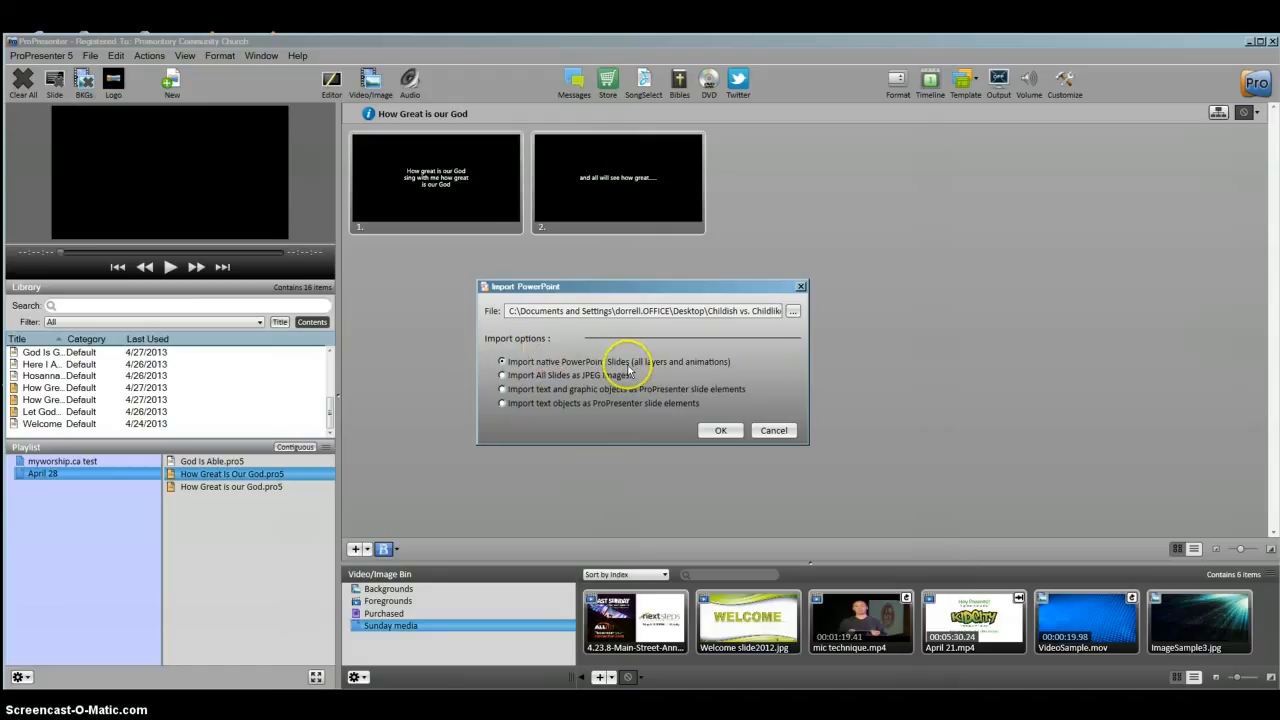
click(706, 430)
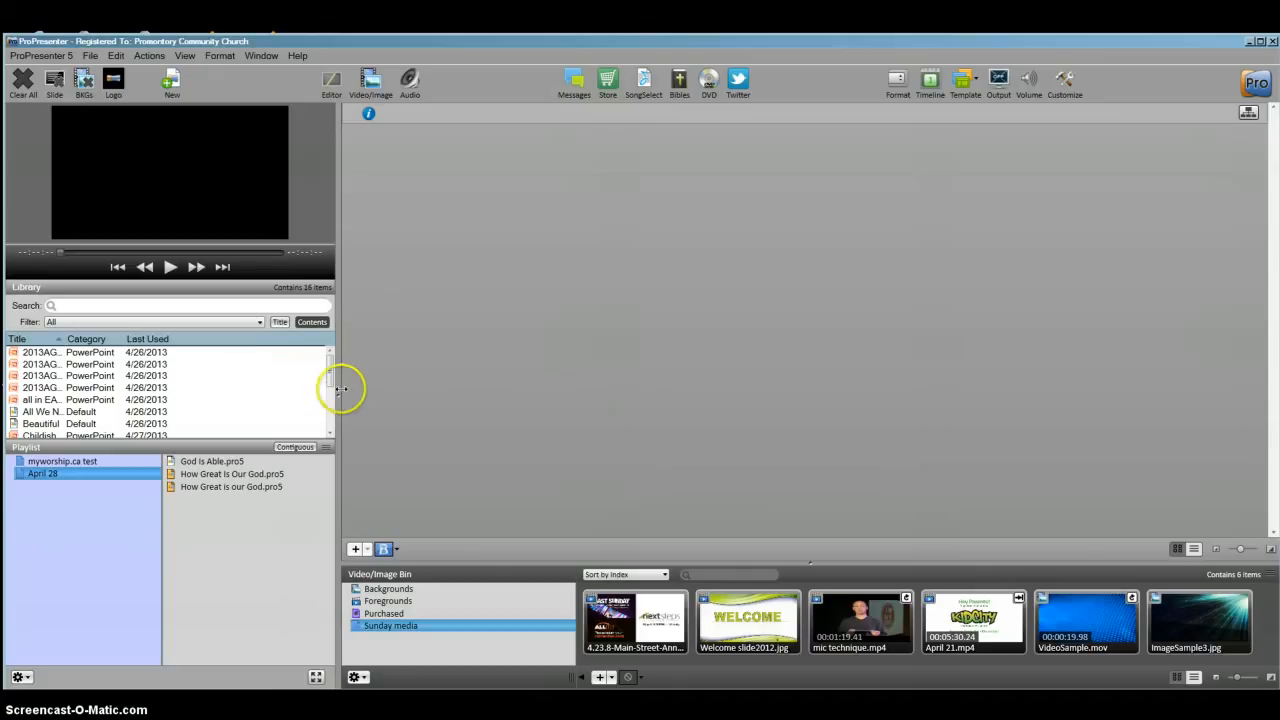
- Find the imported Childish vs. Childlike Faith presentation in the library and add it to the April 28 playlist
drag(330, 373, 330, 384)
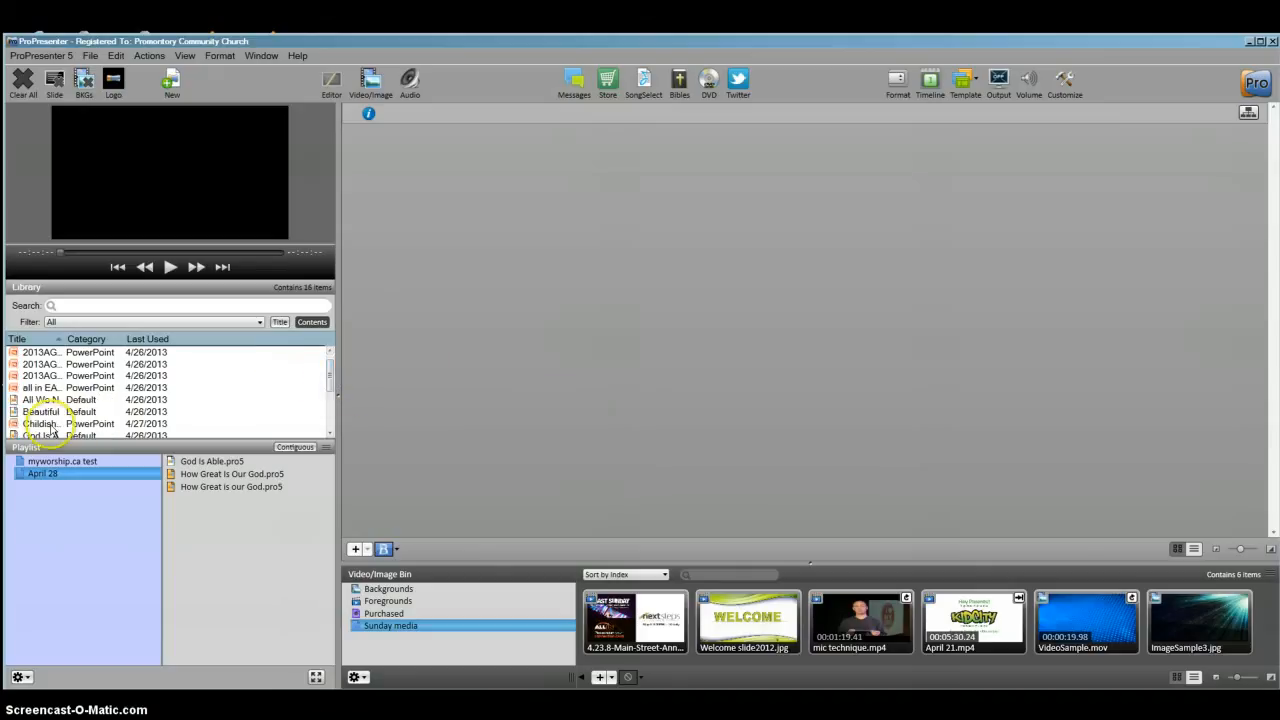
click(42, 424)
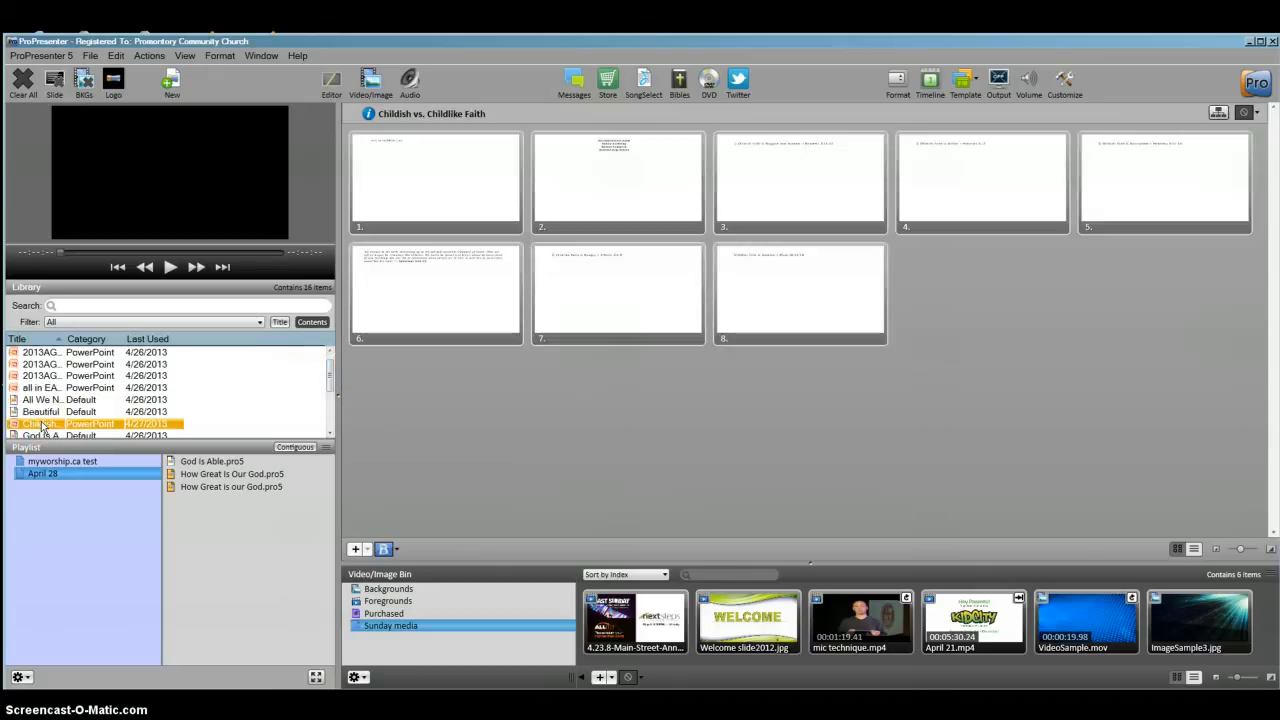
drag(132, 450, 200, 516)
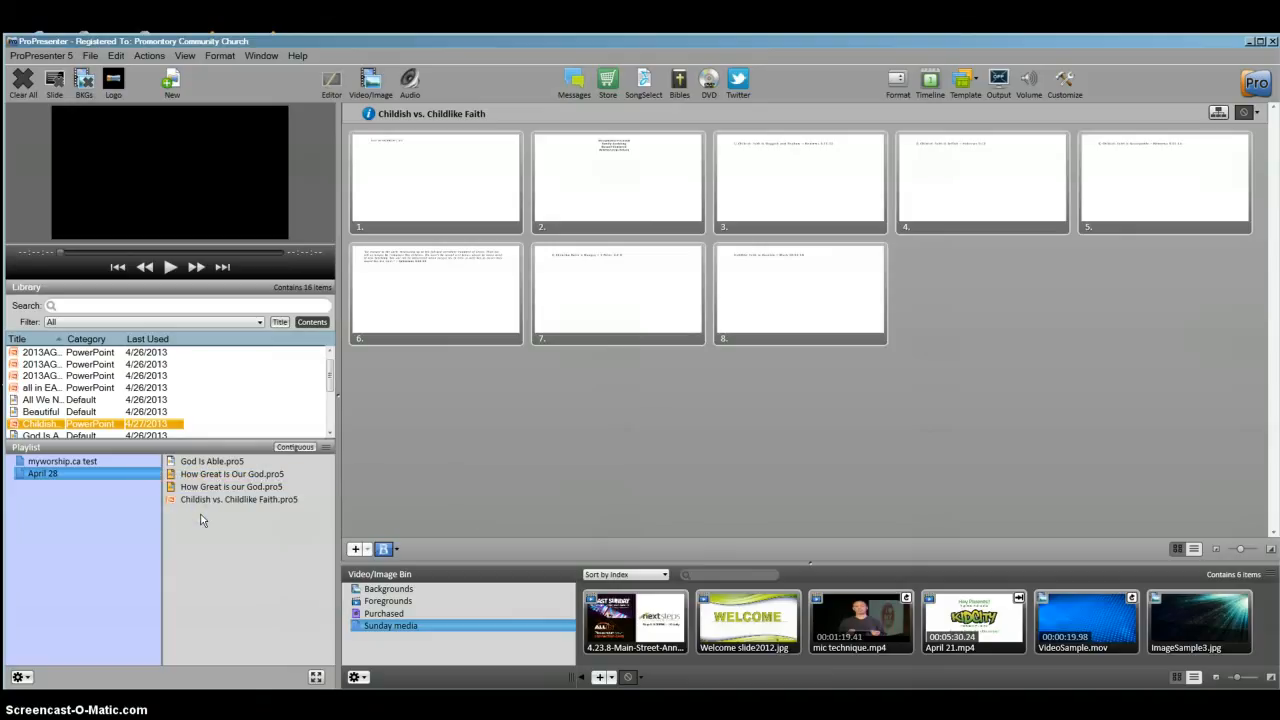
- Enlarge the Video/Image Bin and add overview.avi from the Desktop to its Sunday media playlist
drag(751, 558, 835, 495)
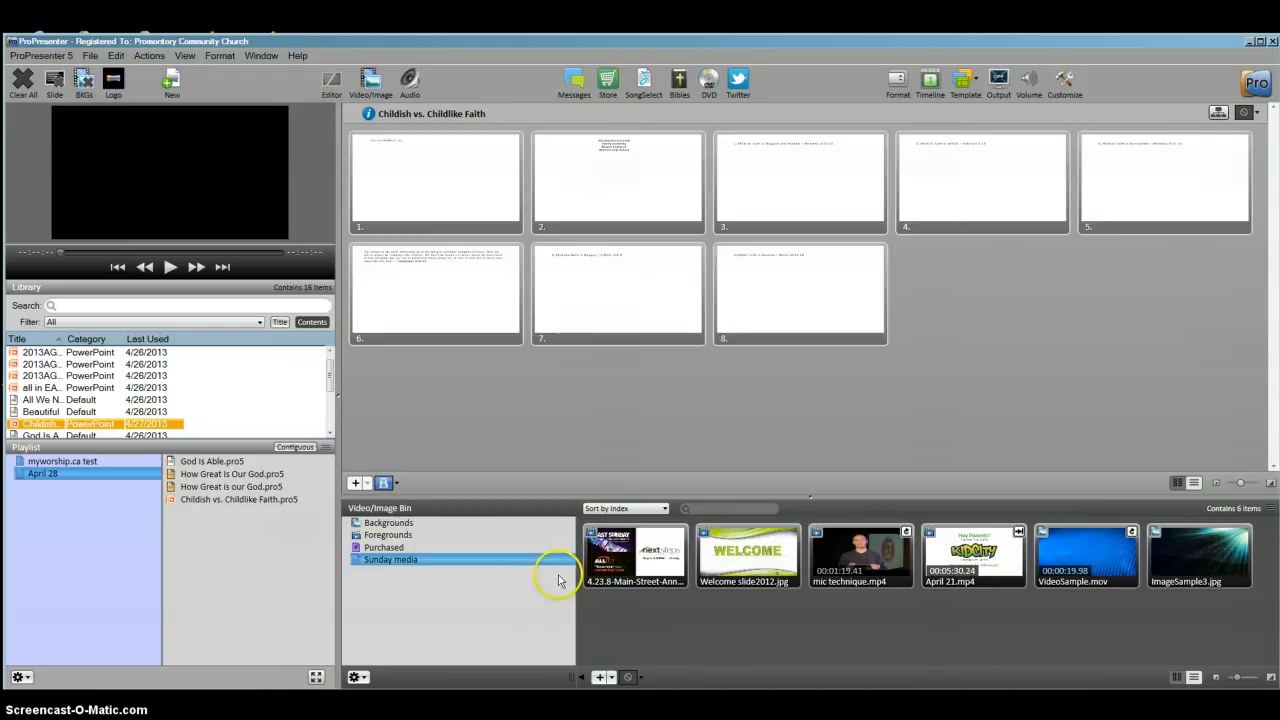
click(400, 562)
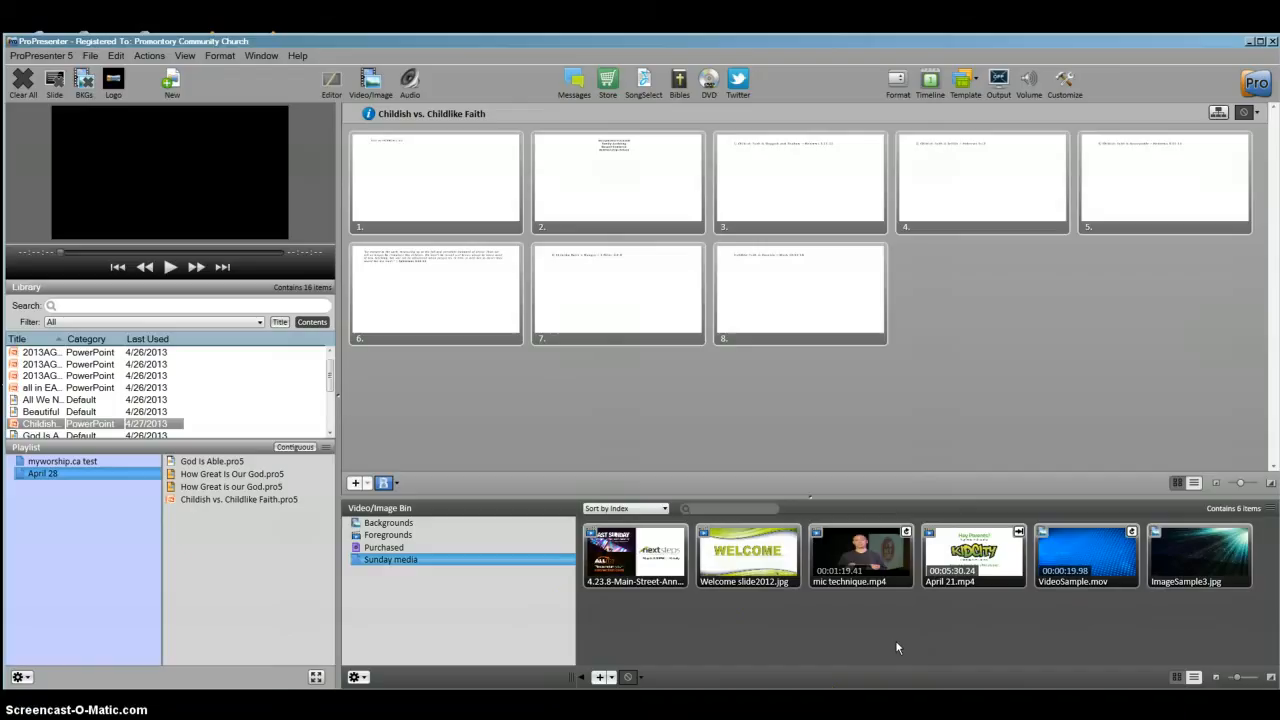
click(598, 678)
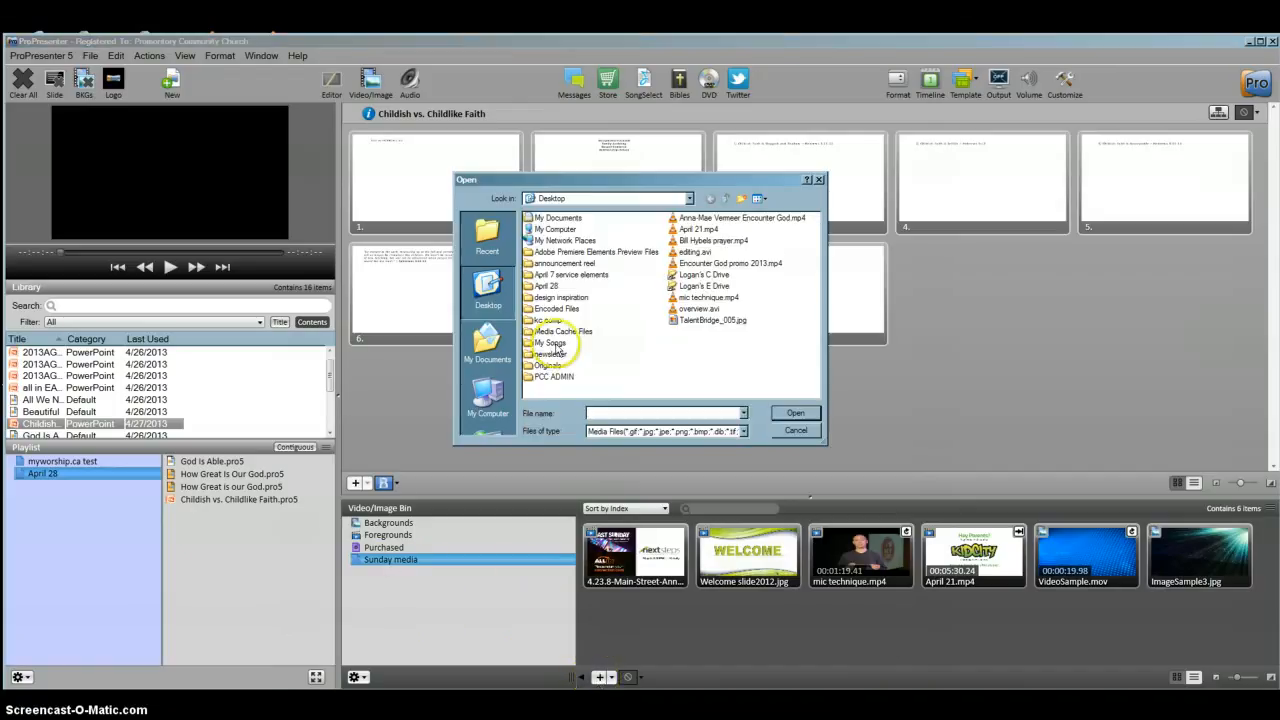
click(700, 309)
click(800, 413)
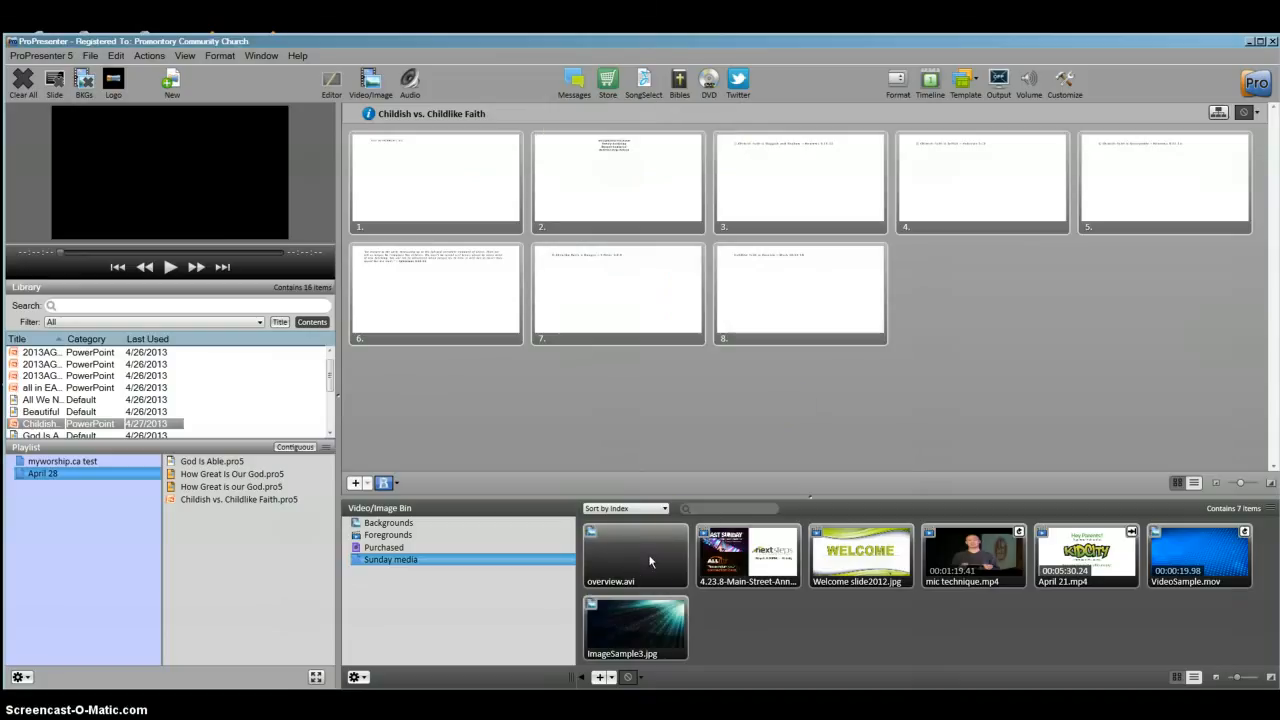
click(608, 588)
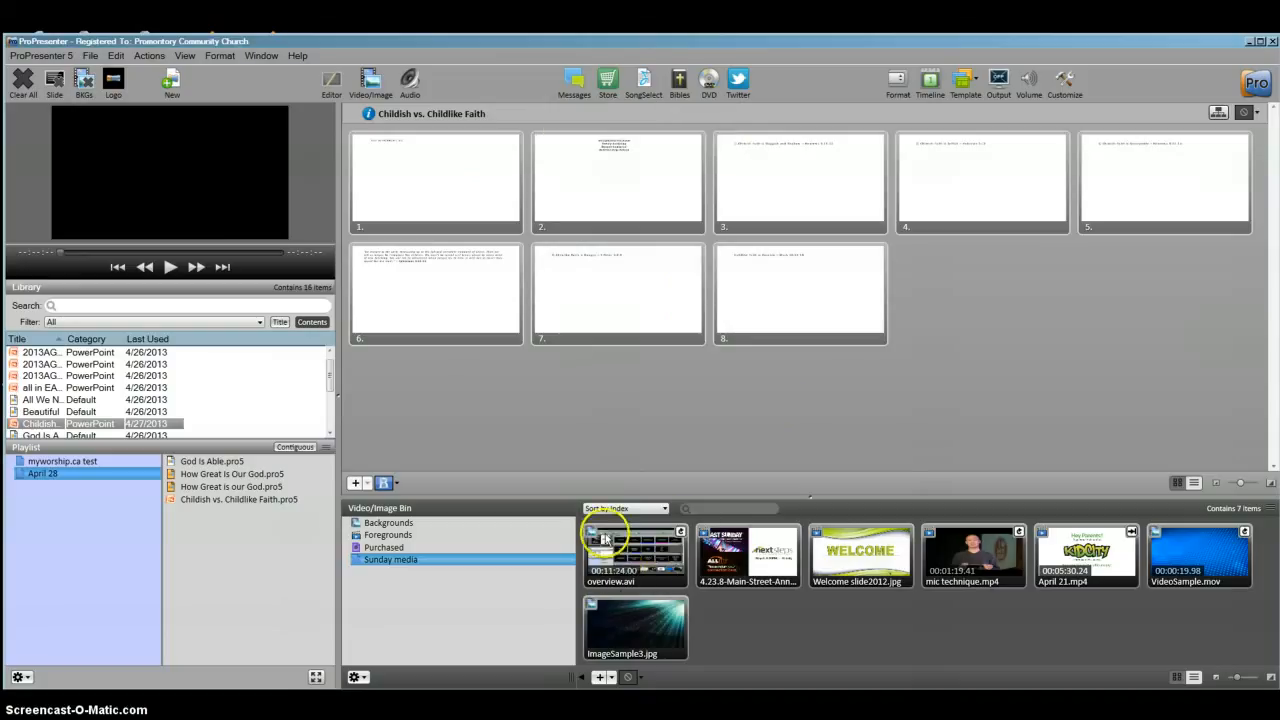